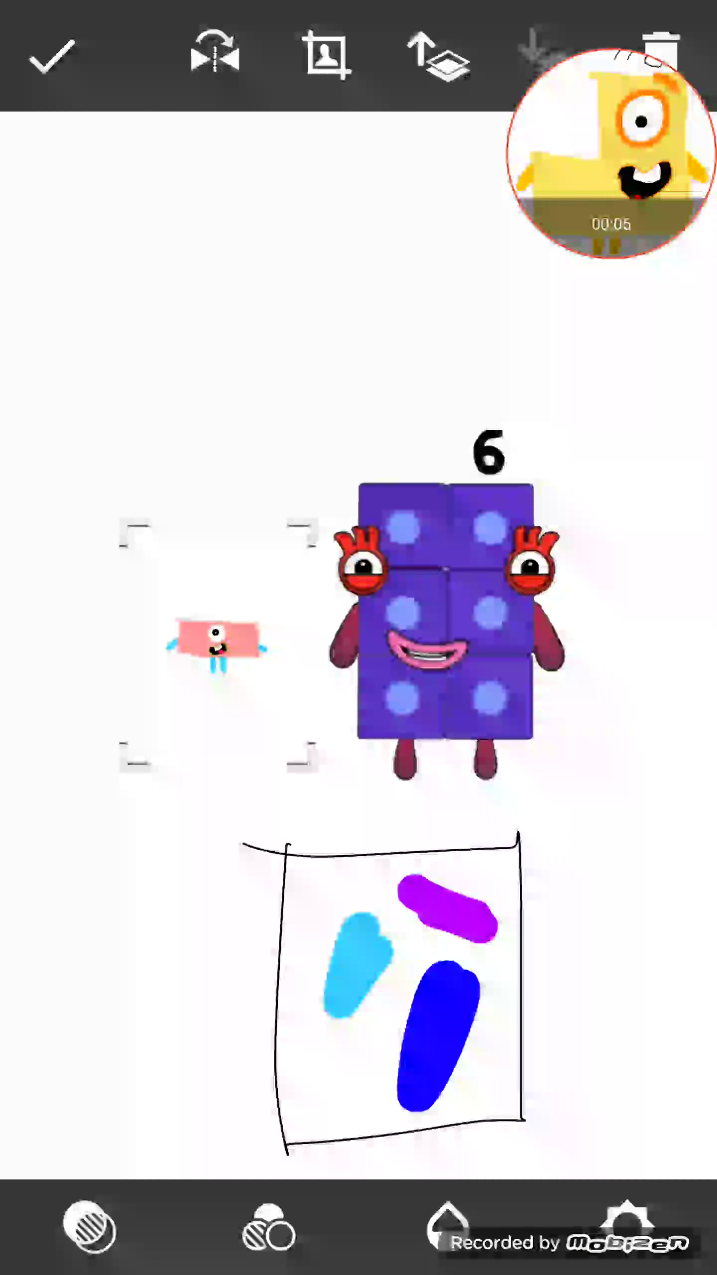
Drag the purple Six sticker around the canvas to try positions above the colour pad
{"action": "mouse_move", "coordinate": [445, 608]}
{"action": "left_mouse_down"}
{"action": "mouse_move", "coordinate": [431, 494]}
{"action": "mouse_move", "coordinate": [404, 534]}
{"action": "left_mouse_up"}
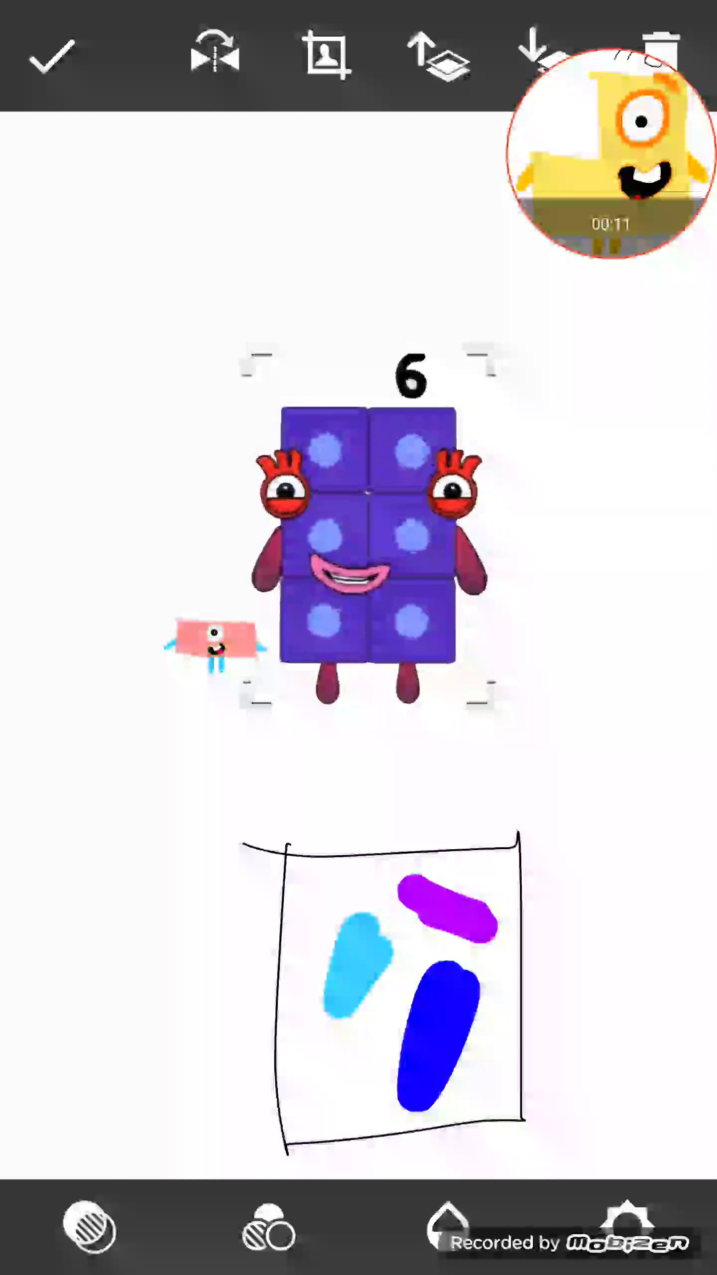
{"action": "mouse_move", "coordinate": [403, 534]}
{"action": "left_mouse_down"}
{"action": "mouse_move", "coordinate": [510, 587]}
{"action": "mouse_move", "coordinate": [482, 618]}
{"action": "left_mouse_up"}
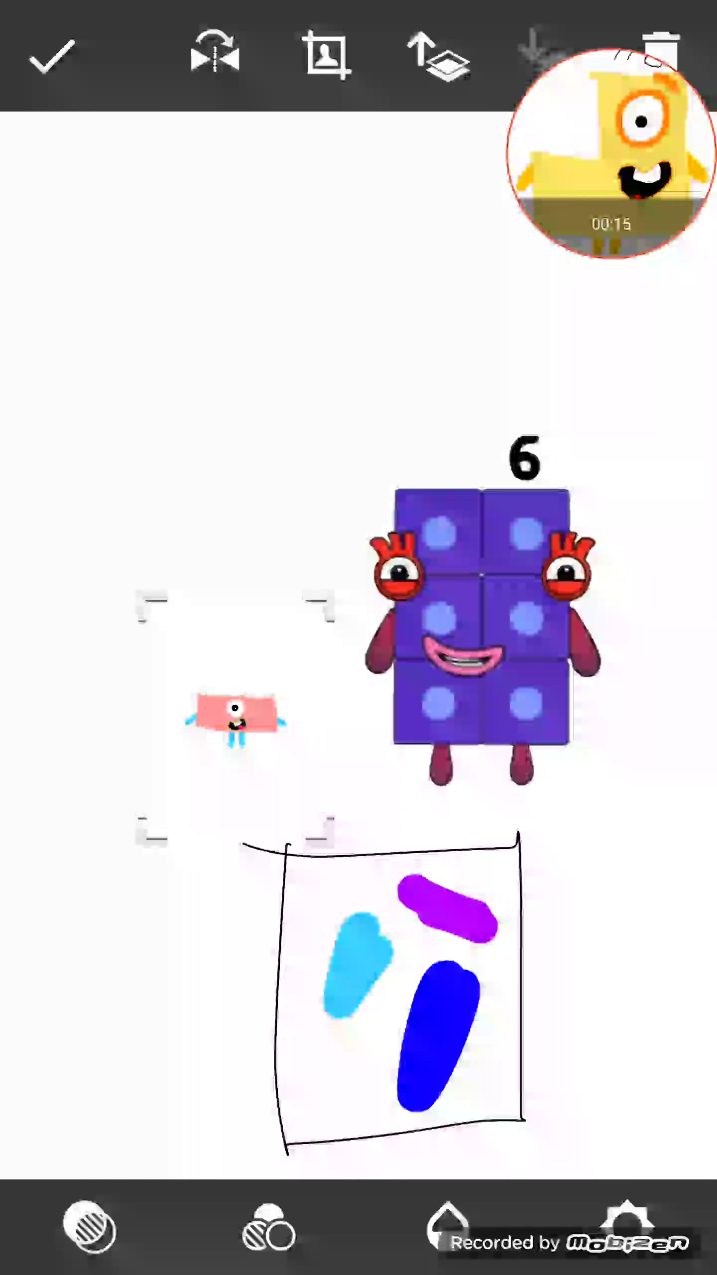
{"action": "left_click_drag", "start_coordinate": [482, 618], "coordinate": [450, 586]}
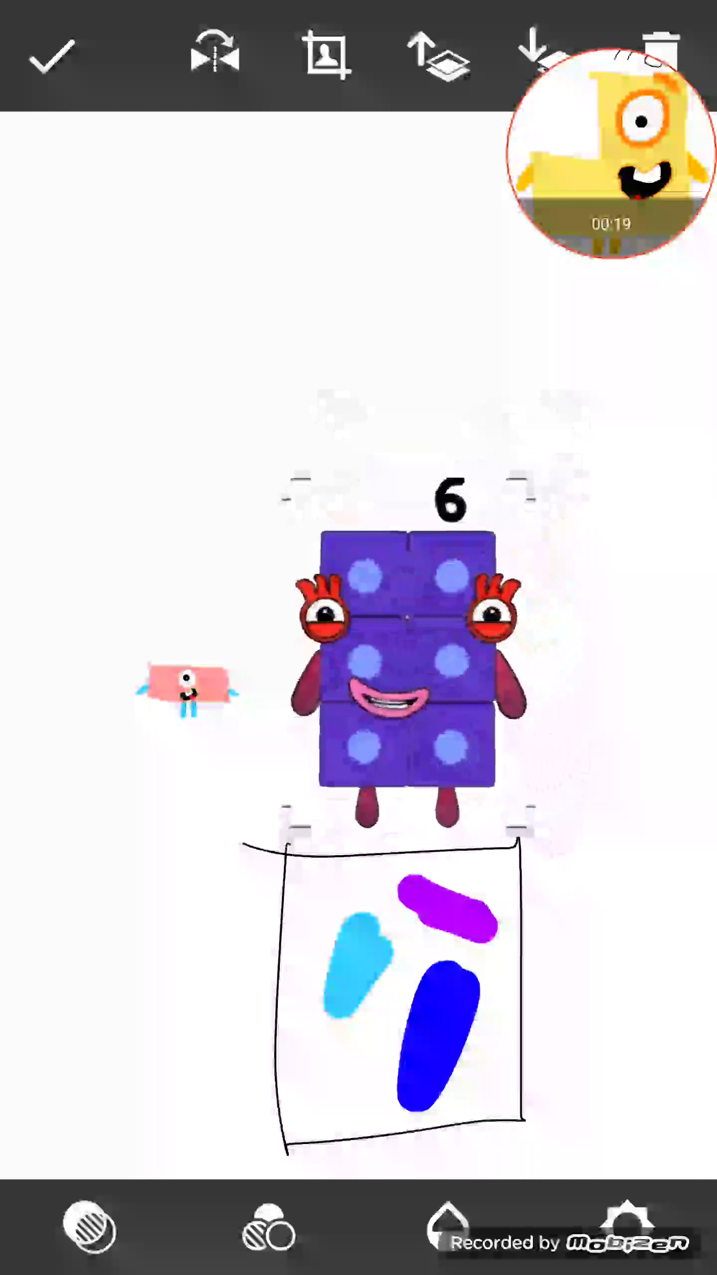
{"action": "mouse_move", "coordinate": [449, 586]}
{"action": "left_mouse_down"}
{"action": "mouse_move", "coordinate": [431, 626]}
{"action": "mouse_move", "coordinate": [390, 563]}
{"action": "left_mouse_up"}
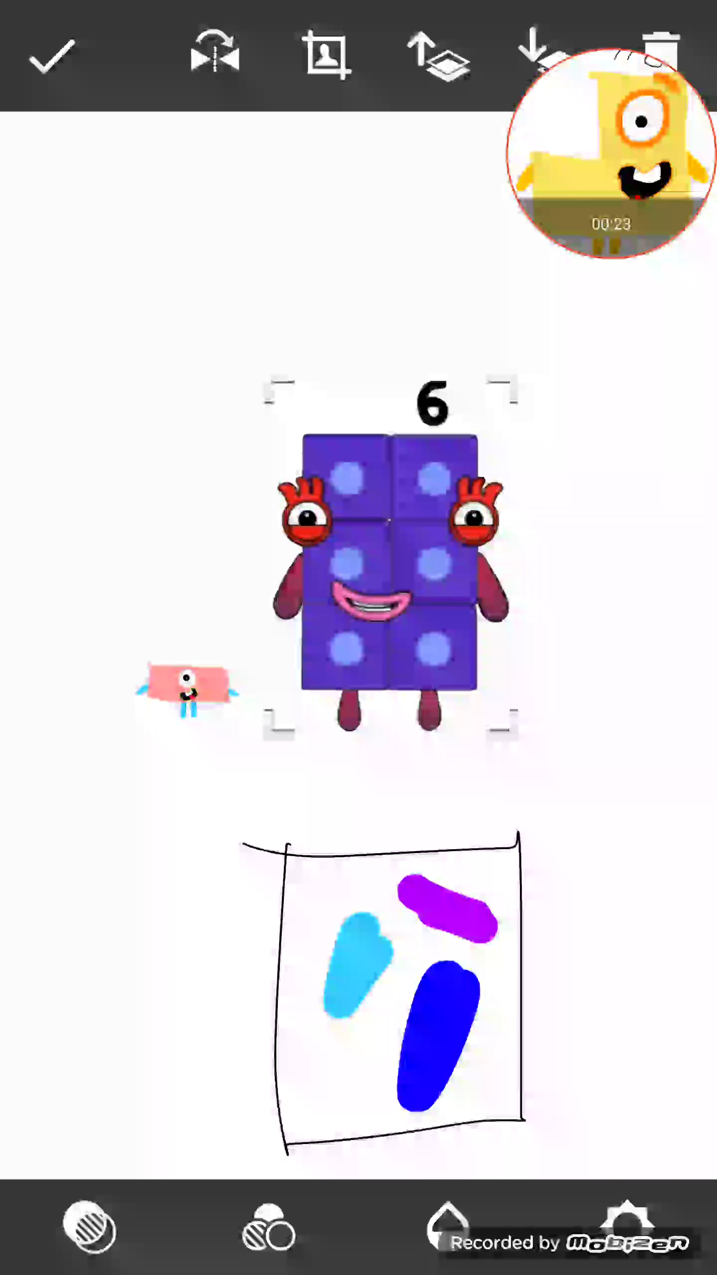
Place the small pink One sticker on the left and push Six further right
{"action": "left_click", "coordinate": [188, 687]}
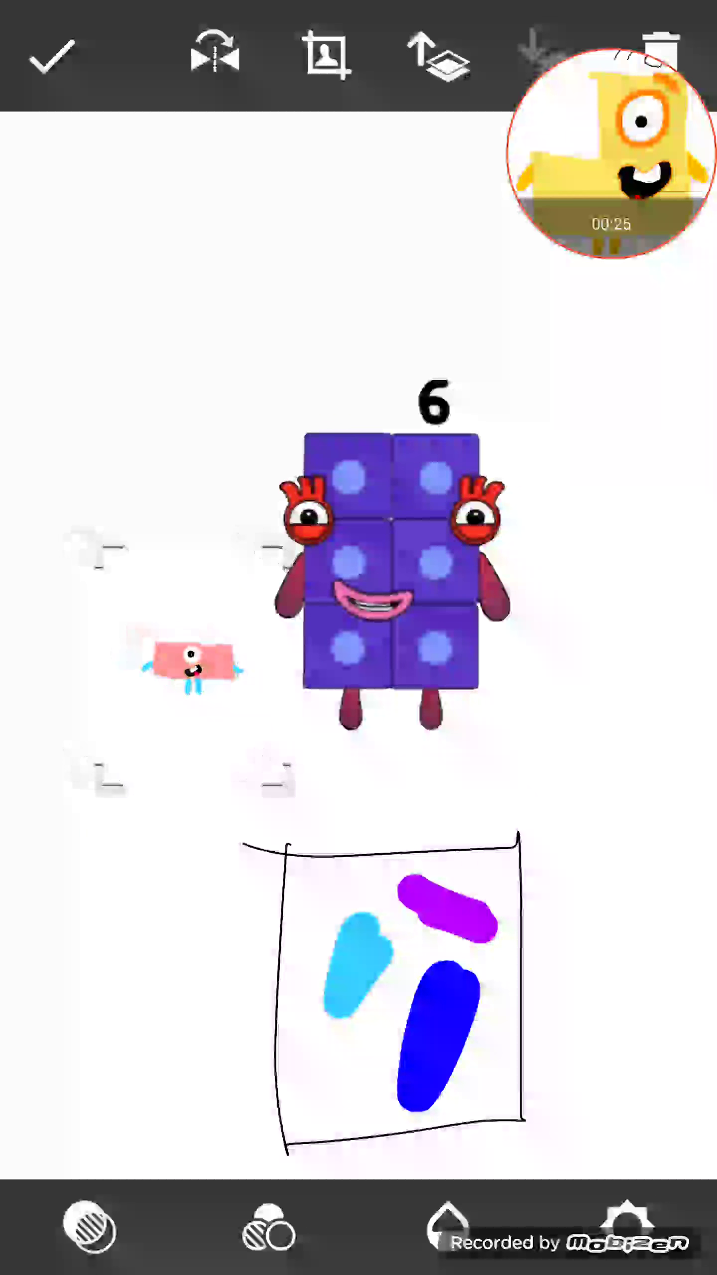
{"action": "mouse_move", "coordinate": [391, 561]}
{"action": "left_mouse_down"}
{"action": "mouse_move", "coordinate": [391, 543]}
{"action": "mouse_move", "coordinate": [397, 553]}
{"action": "left_mouse_up"}
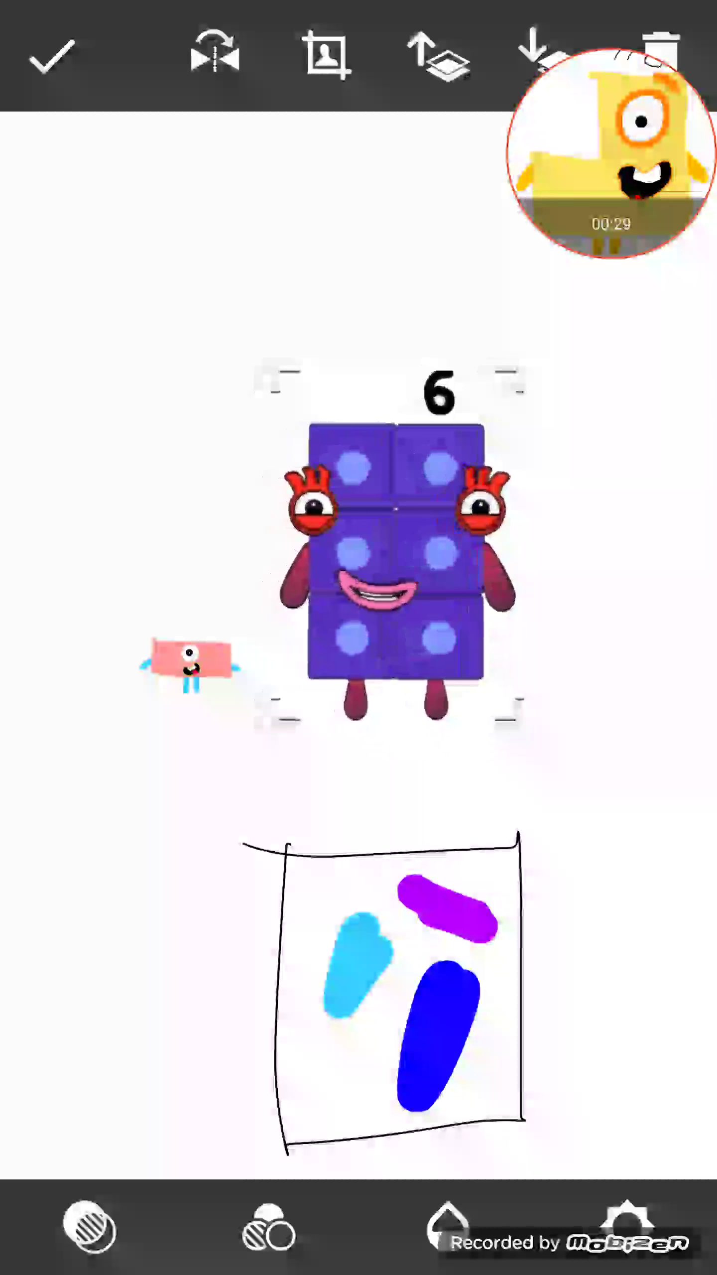
{"action": "left_click_drag", "start_coordinate": [190, 662], "coordinate": [237, 693]}
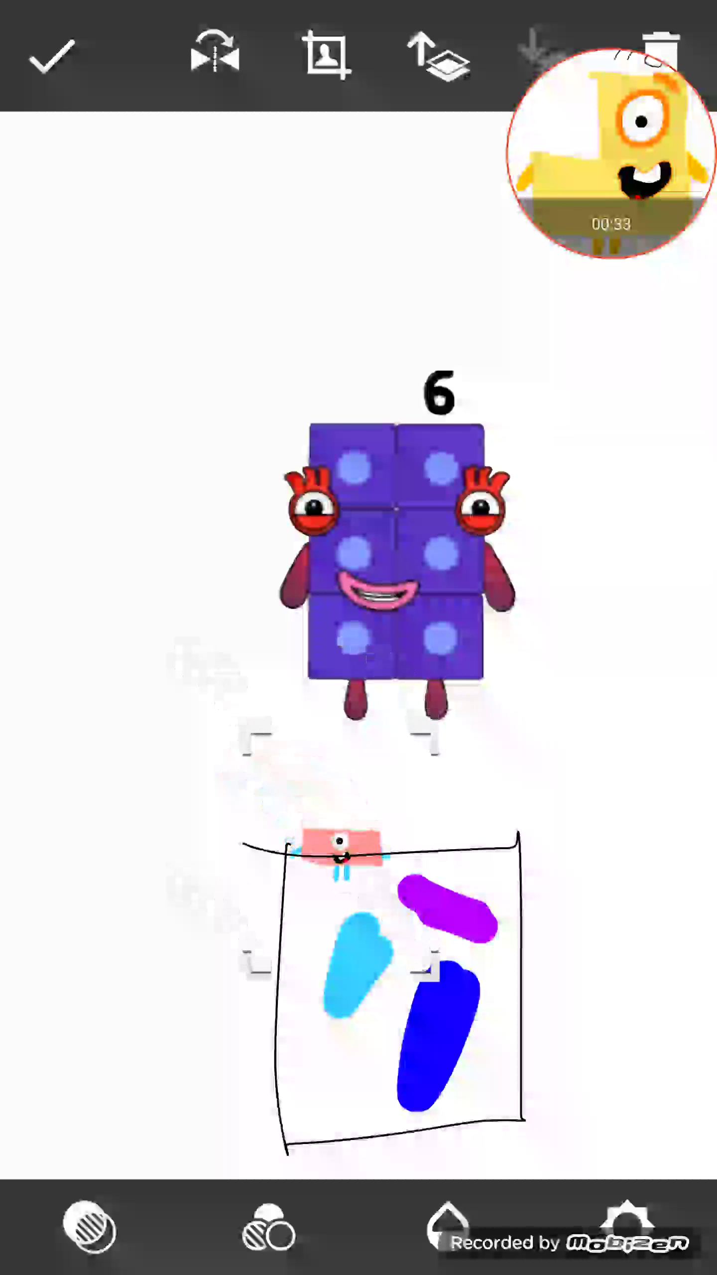
{"action": "left_click_drag", "start_coordinate": [279, 874], "coordinate": [167, 596]}
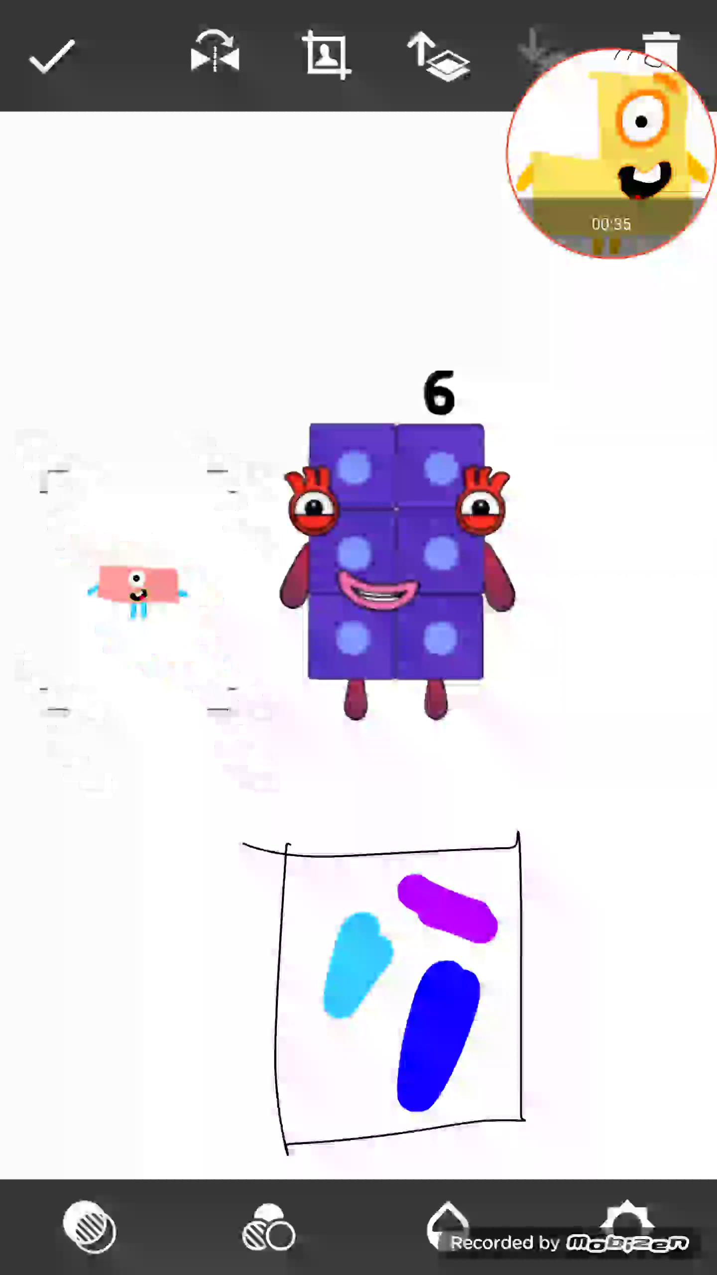
{"action": "left_click_drag", "start_coordinate": [397, 573], "coordinate": [525, 546]}
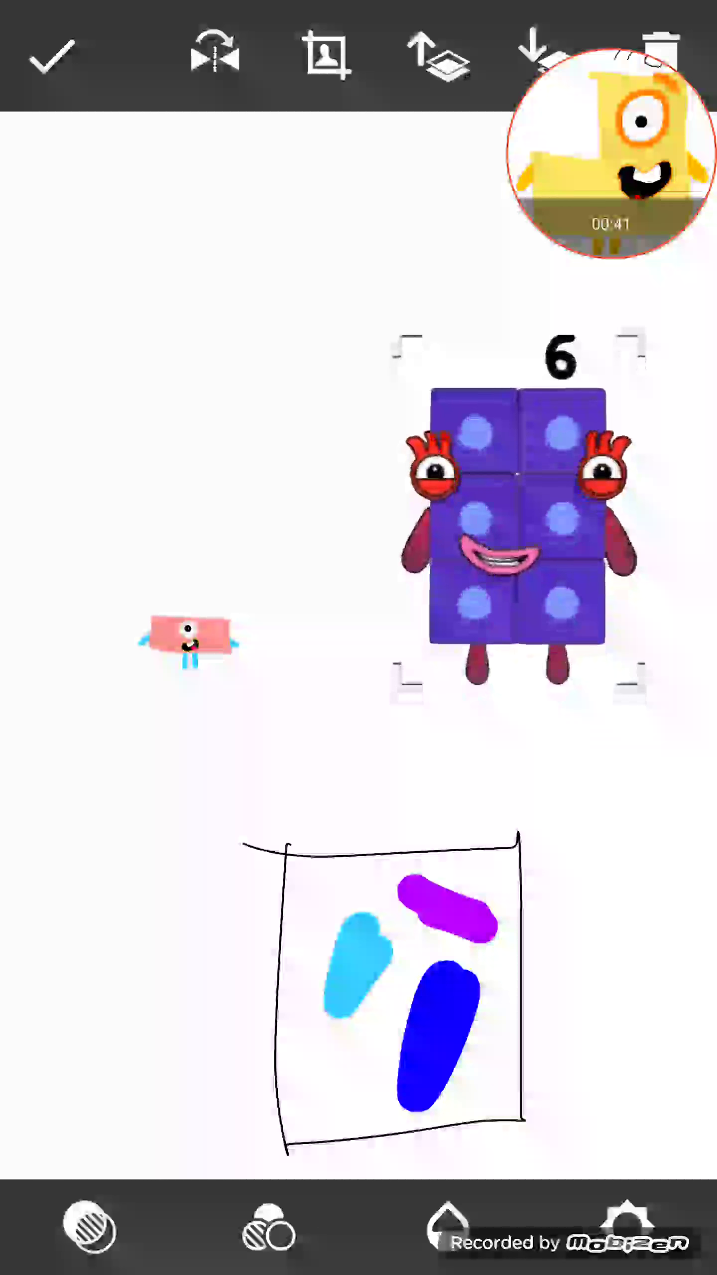
{"action": "left_click", "coordinate": [190, 642]}
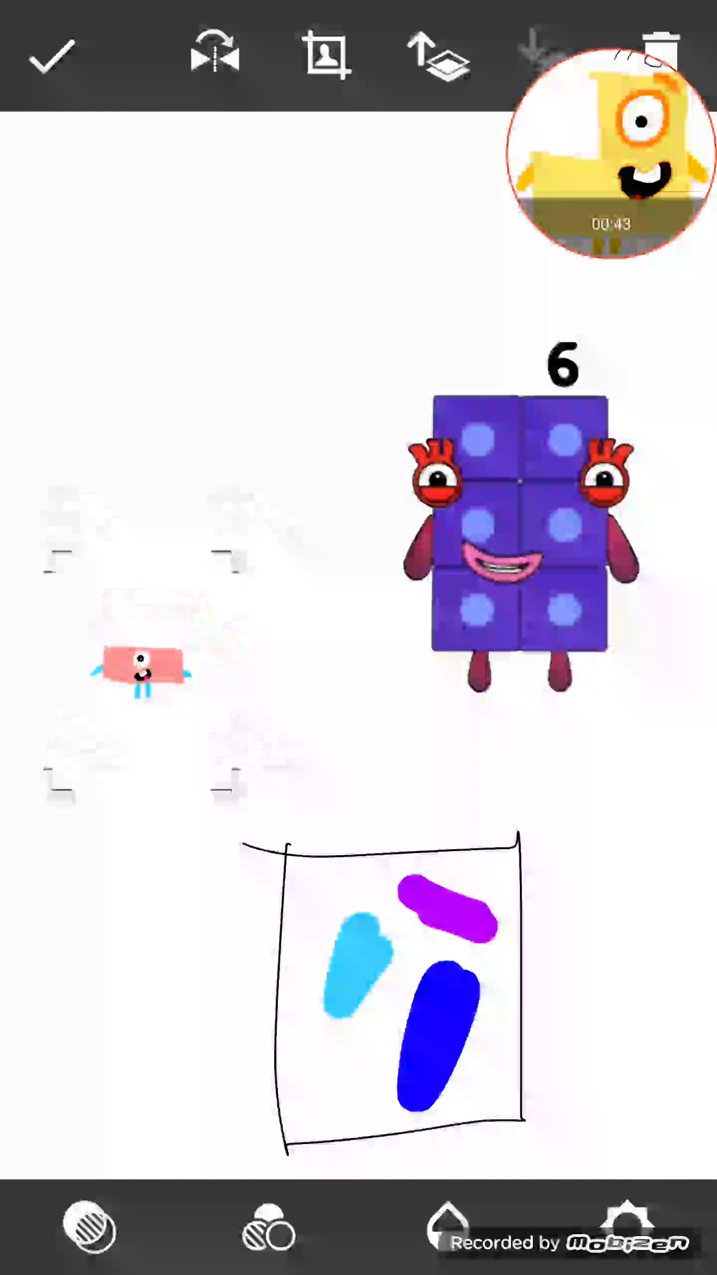
{"action": "left_click_drag", "start_coordinate": [518, 538], "coordinate": [558, 538]}
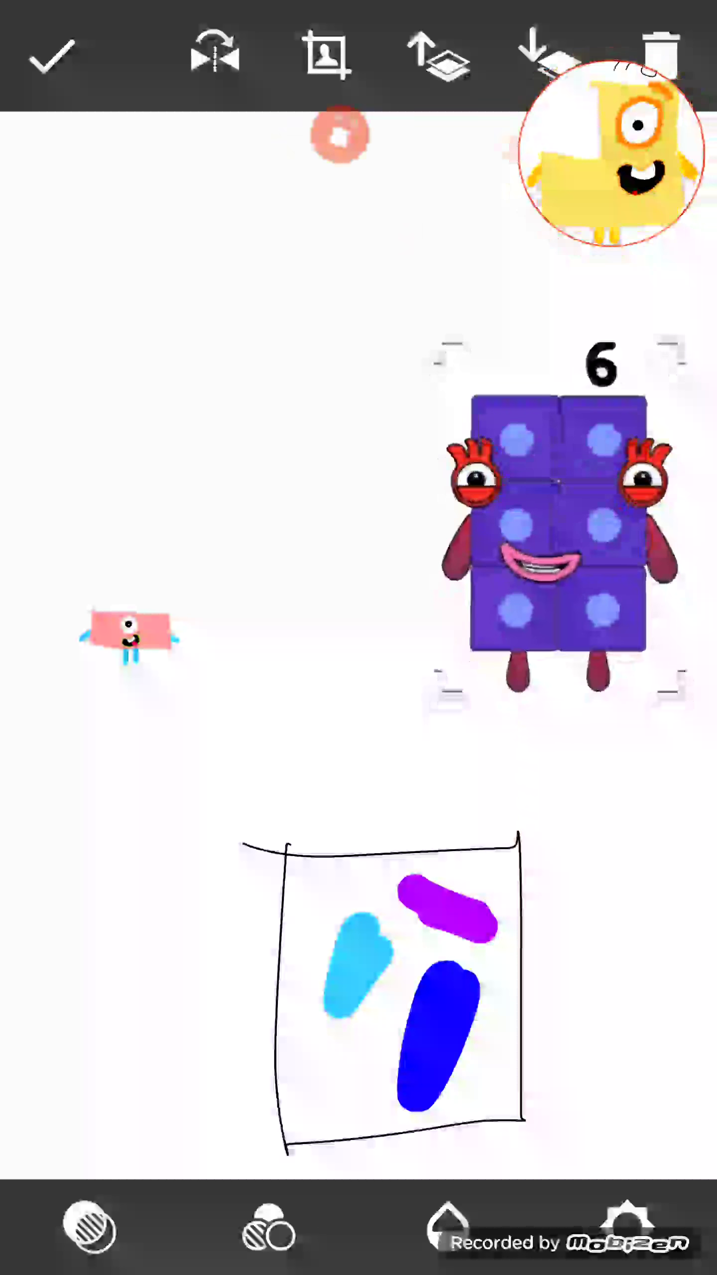
Add a dark-red pentagon sticker, centre Six behind it, and move the pentagon onto the pad
{"action": "left_click", "coordinate": [449, 1230]}
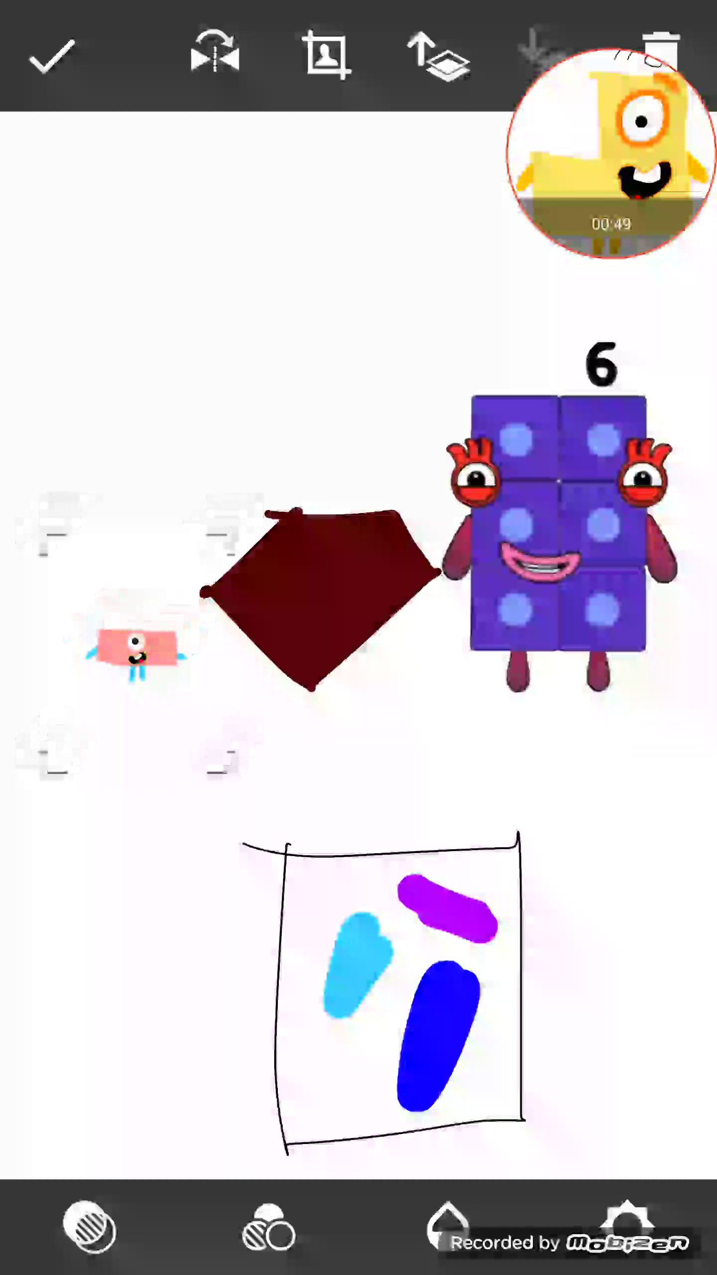
{"action": "left_click_drag", "start_coordinate": [558, 527], "coordinate": [574, 548]}
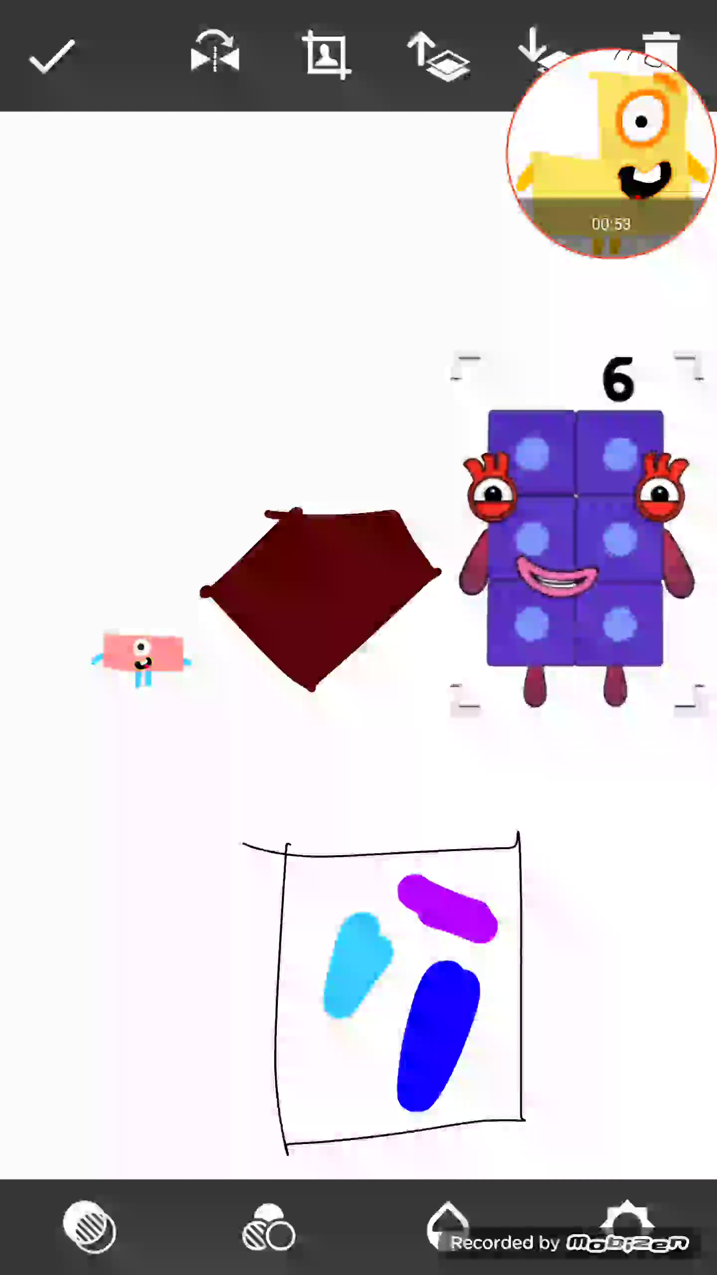
{"action": "mouse_move", "coordinate": [574, 539]}
{"action": "left_mouse_down"}
{"action": "mouse_move", "coordinate": [345, 518]}
{"action": "mouse_move", "coordinate": [366, 533]}
{"action": "left_mouse_up"}
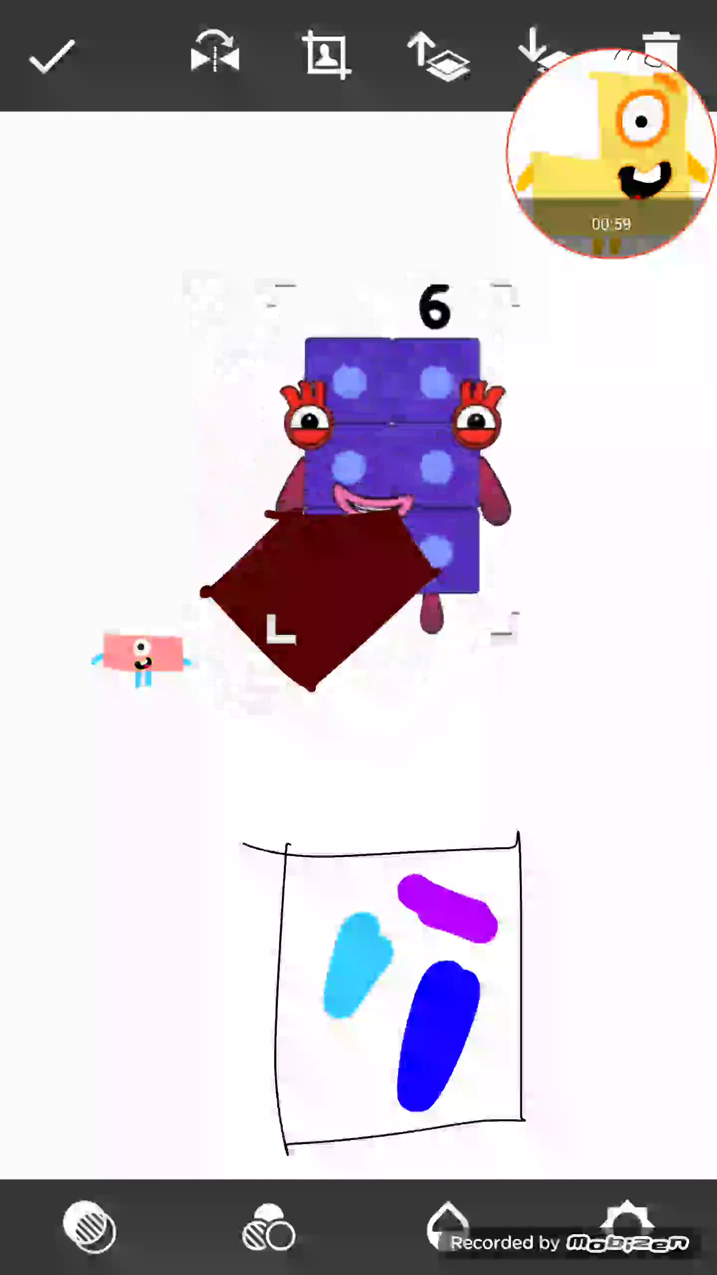
{"action": "mouse_move", "coordinate": [366, 533]}
{"action": "left_mouse_down"}
{"action": "mouse_move", "coordinate": [489, 528]}
{"action": "mouse_move", "coordinate": [548, 538]}
{"action": "left_mouse_up"}
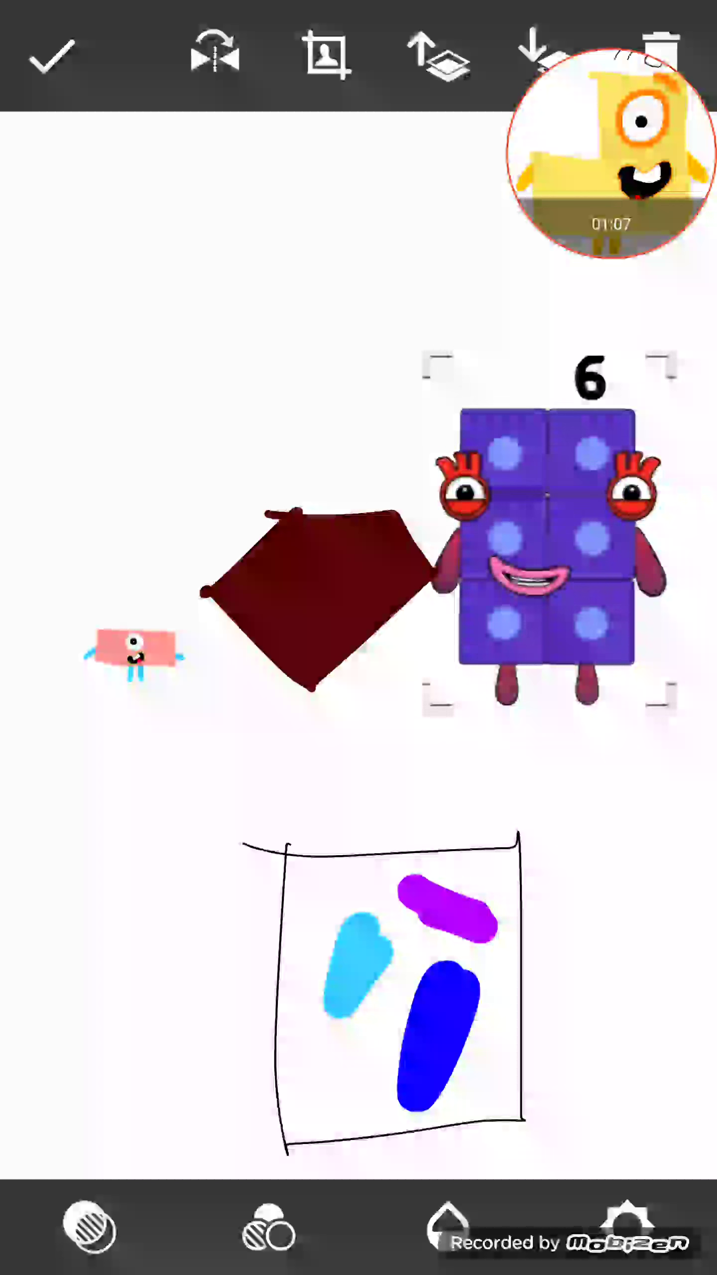
{"action": "left_click_drag", "start_coordinate": [548, 538], "coordinate": [325, 557]}
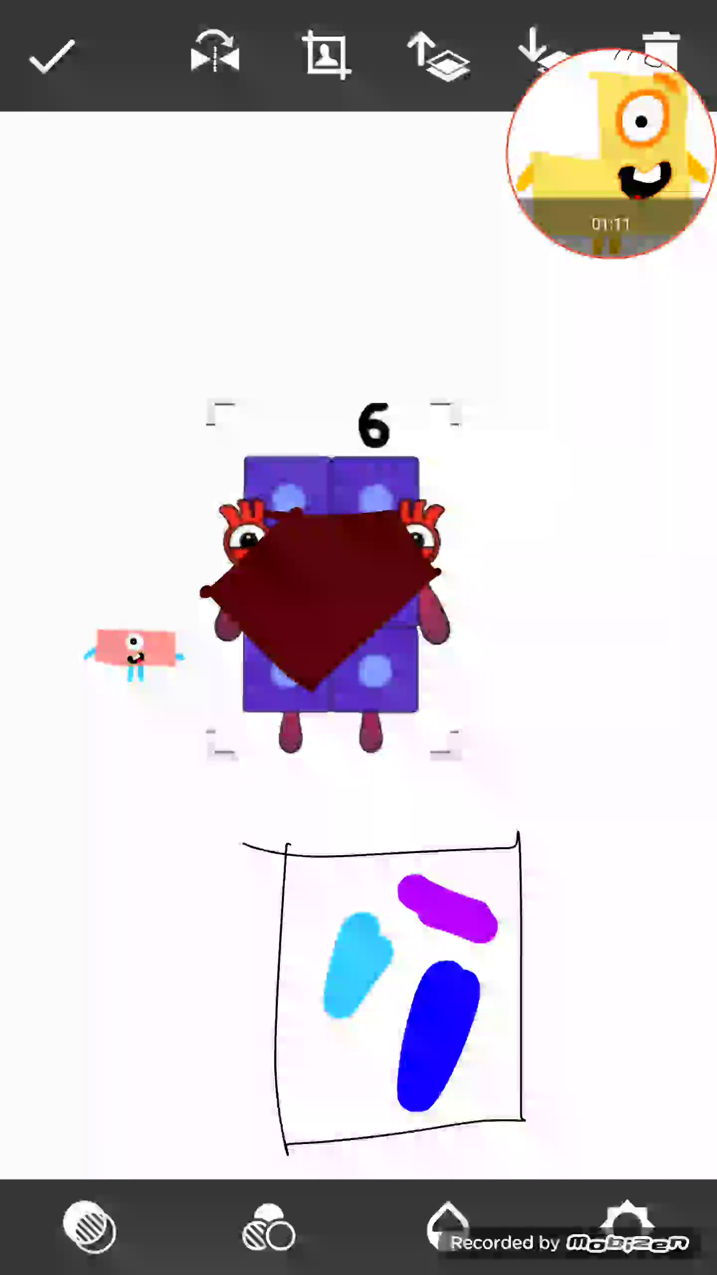
{"action": "mouse_move", "coordinate": [319, 598]}
{"action": "left_mouse_down"}
{"action": "mouse_move", "coordinate": [320, 249]}
{"action": "mouse_move", "coordinate": [319, 389]}
{"action": "mouse_move", "coordinate": [349, 678]}
{"action": "mouse_move", "coordinate": [354, 812]}
{"action": "left_mouse_up"}
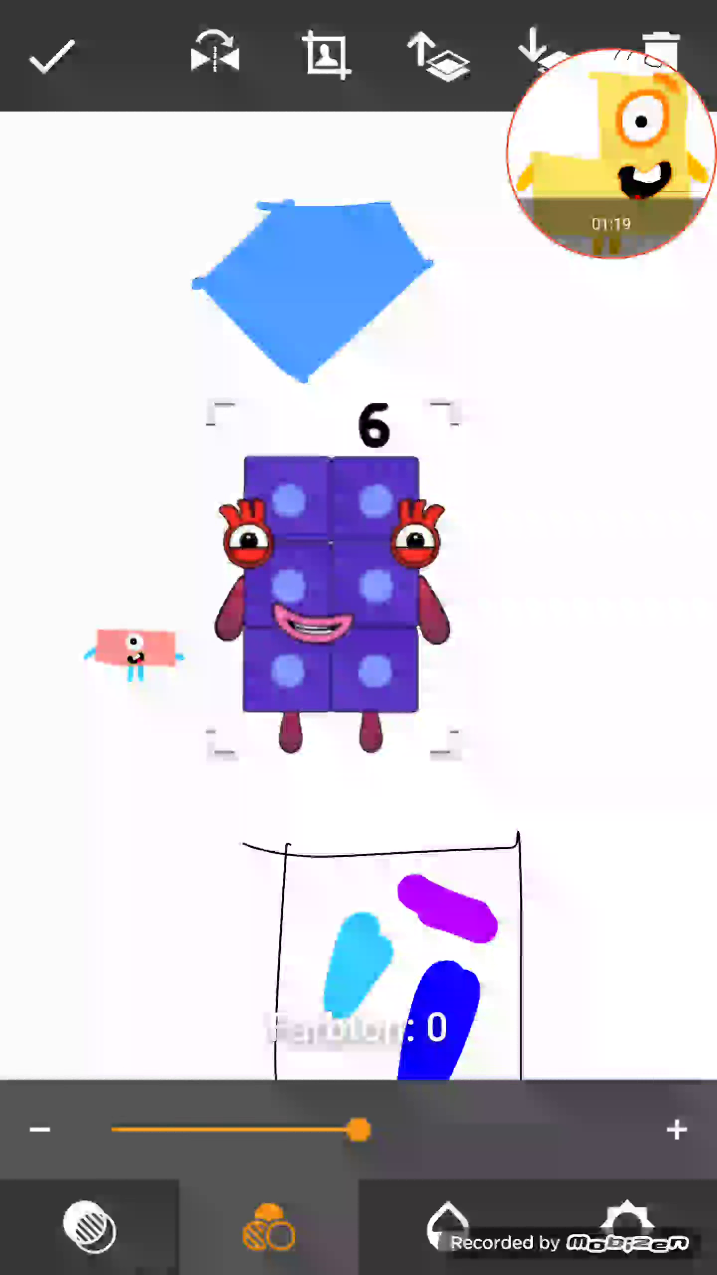
Shift One slightly down and right, and move Six to the right side
{"action": "mouse_move", "coordinate": [329, 578]}
{"action": "left_mouse_down"}
{"action": "mouse_move", "coordinate": [317, 573]}
{"action": "mouse_move", "coordinate": [343, 557]}
{"action": "left_mouse_up"}
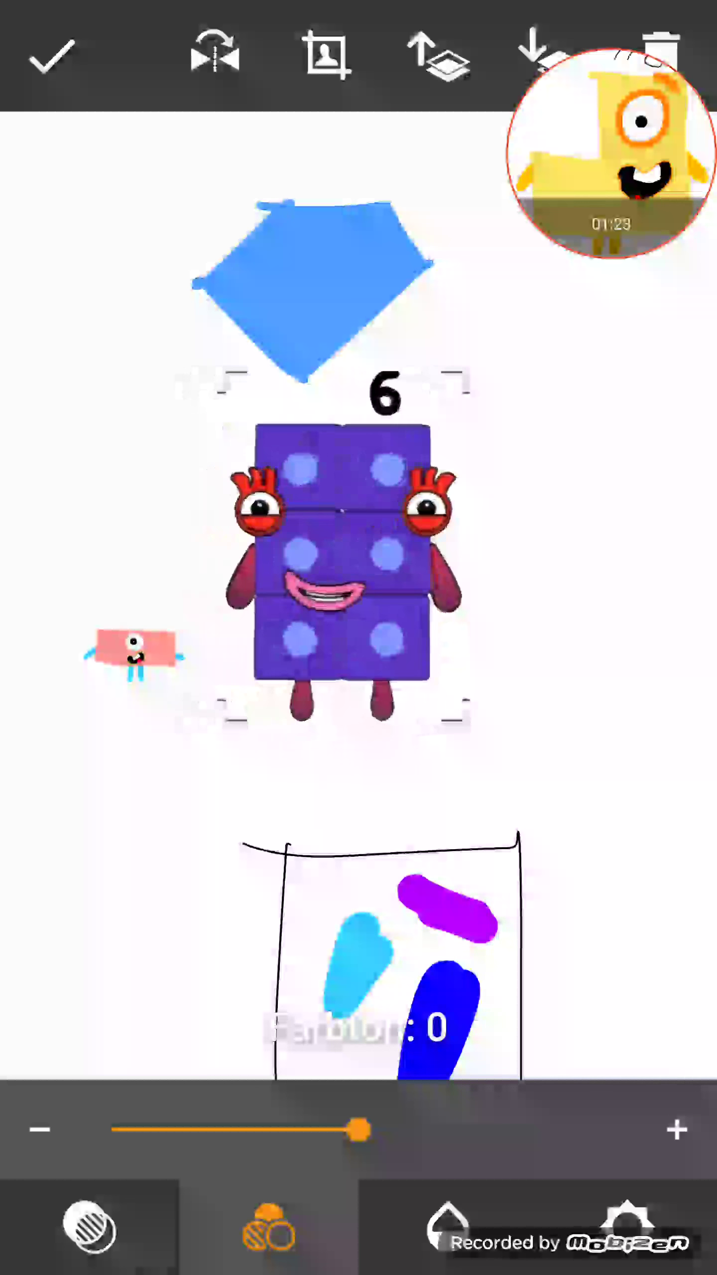
{"action": "left_click", "coordinate": [160, 653]}
{"action": "left_click_drag", "start_coordinate": [125, 542], "coordinate": [149, 648]}
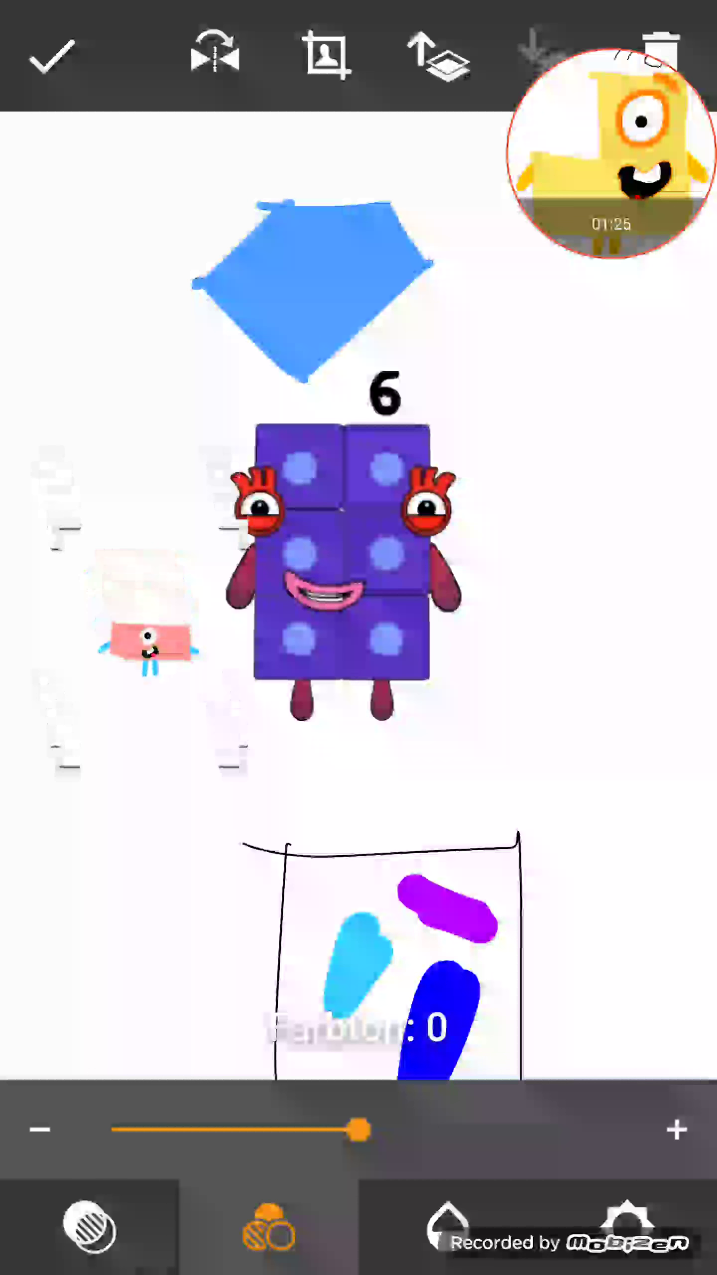
{"action": "mouse_move", "coordinate": [344, 573]}
{"action": "left_mouse_down"}
{"action": "mouse_move", "coordinate": [518, 528]}
{"action": "mouse_move", "coordinate": [522, 543]}
{"action": "left_mouse_up"}
{"action": "left_click_drag", "start_coordinate": [150, 648], "coordinate": [185, 658]}
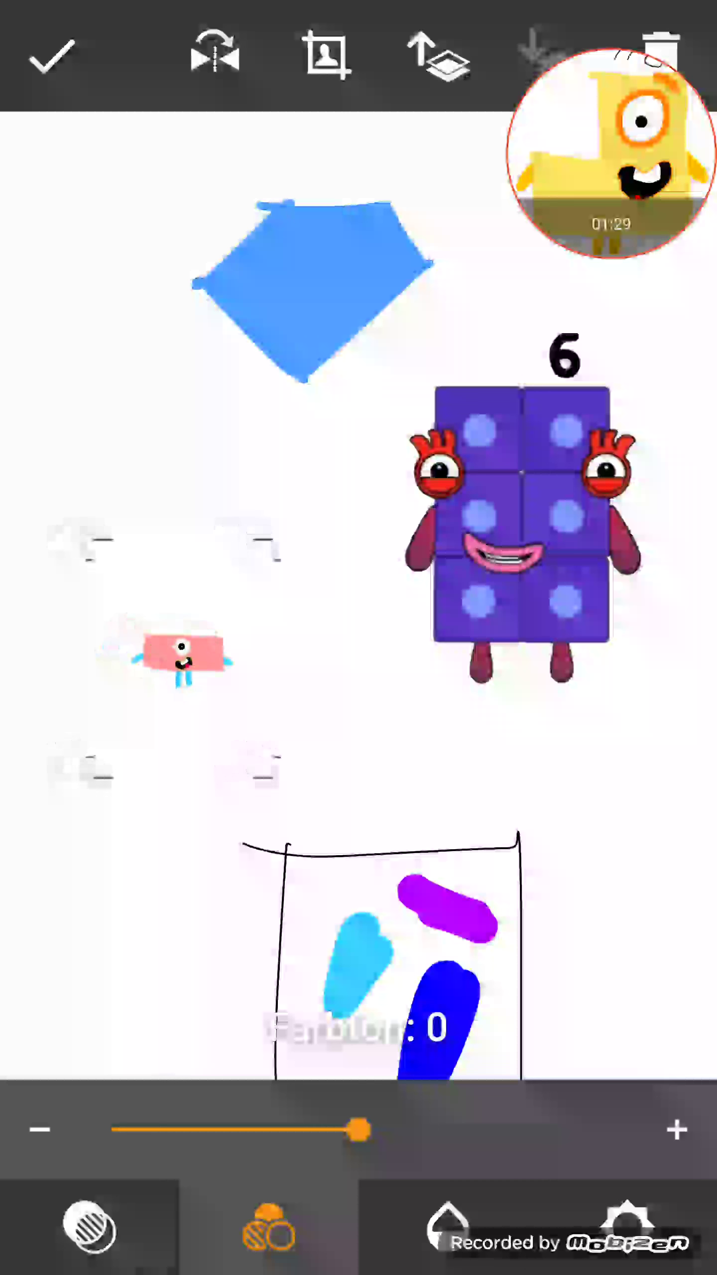
{"action": "left_click_drag", "start_coordinate": [523, 534], "coordinate": [535, 488]}
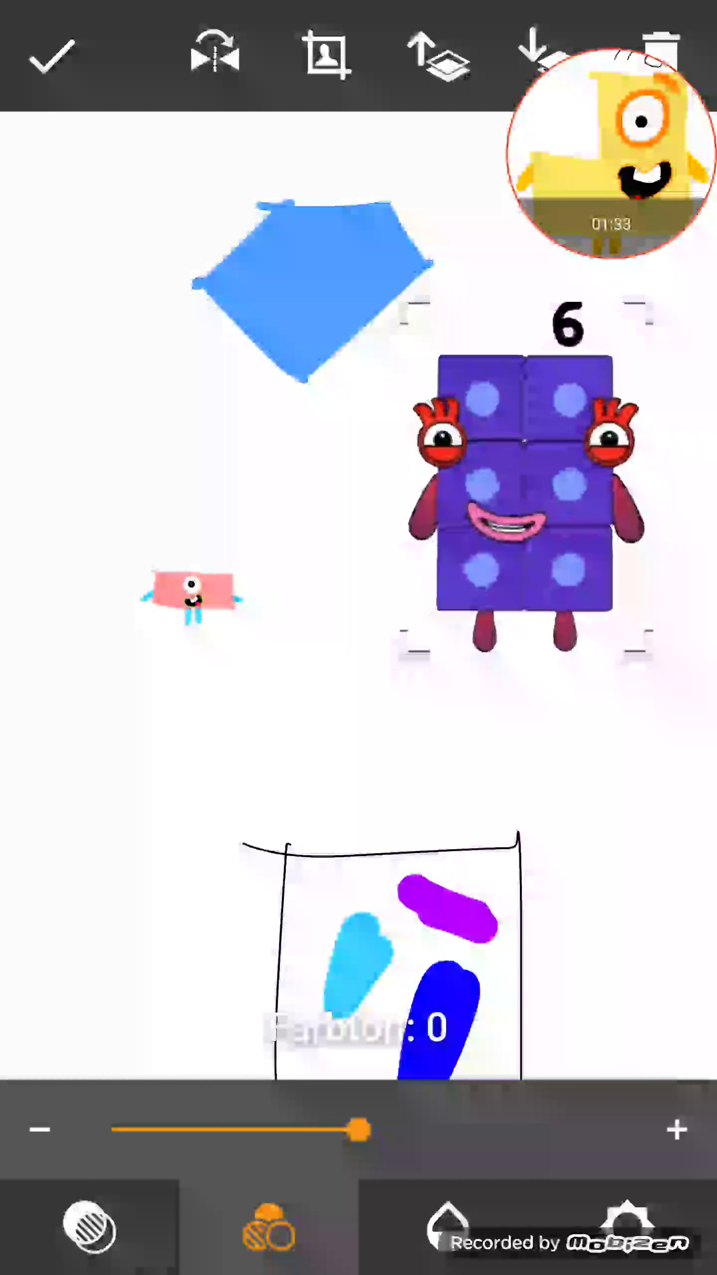
Shrink the blue pentagon above One, move Six upper right, and add a large navy pentagon
{"action": "left_click_drag", "start_coordinate": [359, 1129], "coordinate": [170, 1129]}
{"action": "left_click_drag", "start_coordinate": [299, 288], "coordinate": [179, 339]}
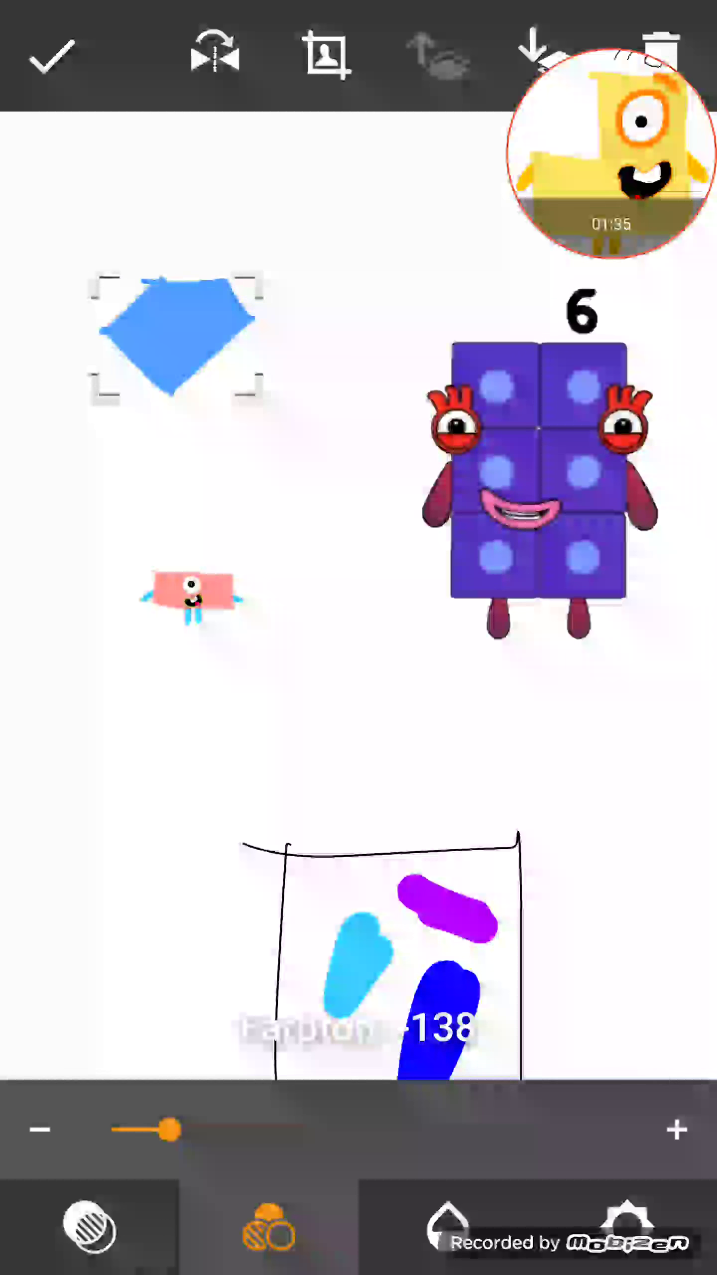
{"action": "left_click", "coordinate": [195, 593]}
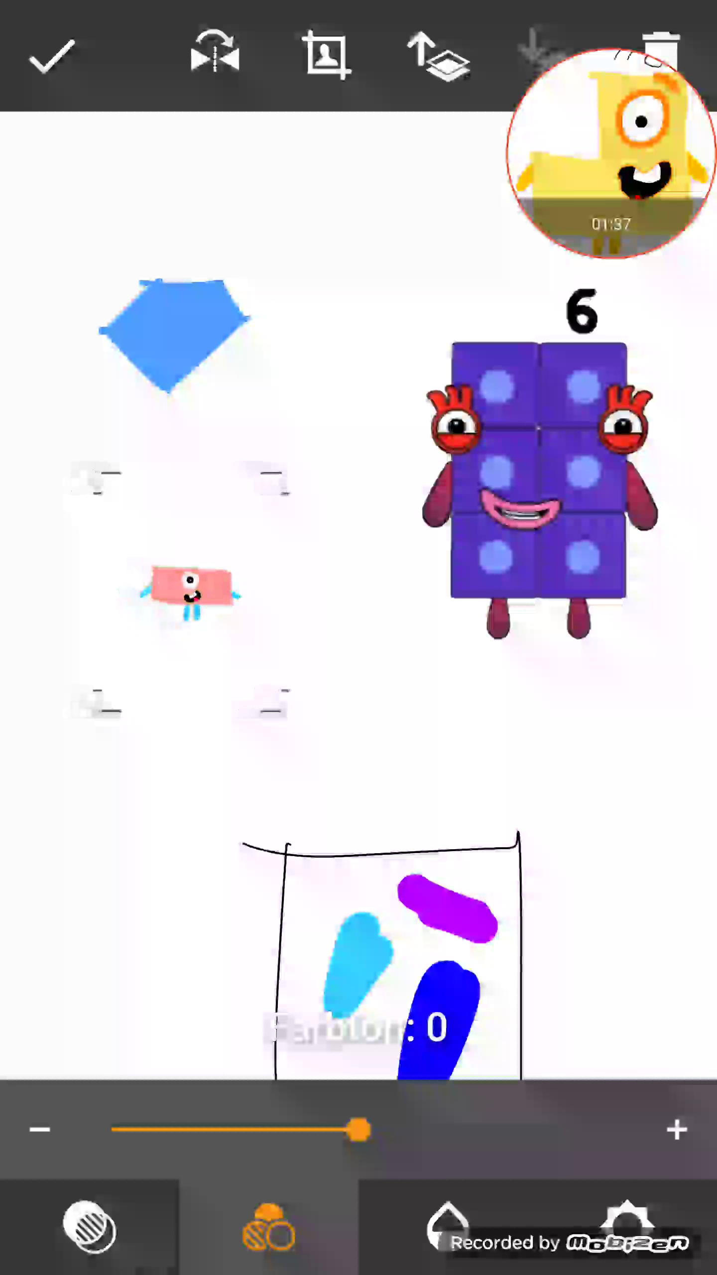
{"action": "mouse_move", "coordinate": [539, 474]}
{"action": "left_mouse_down"}
{"action": "mouse_move", "coordinate": [561, 449]}
{"action": "mouse_move", "coordinate": [548, 438]}
{"action": "left_mouse_up"}
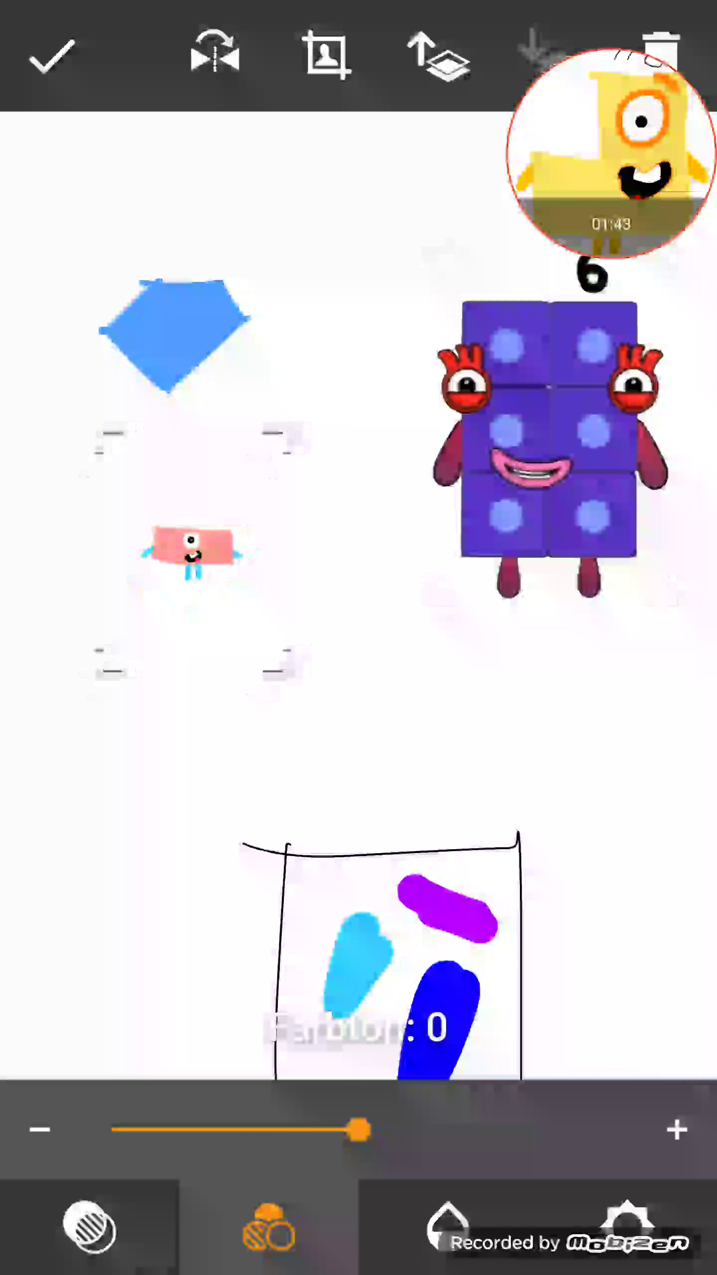
{"action": "left_click", "coordinate": [349, 698]}
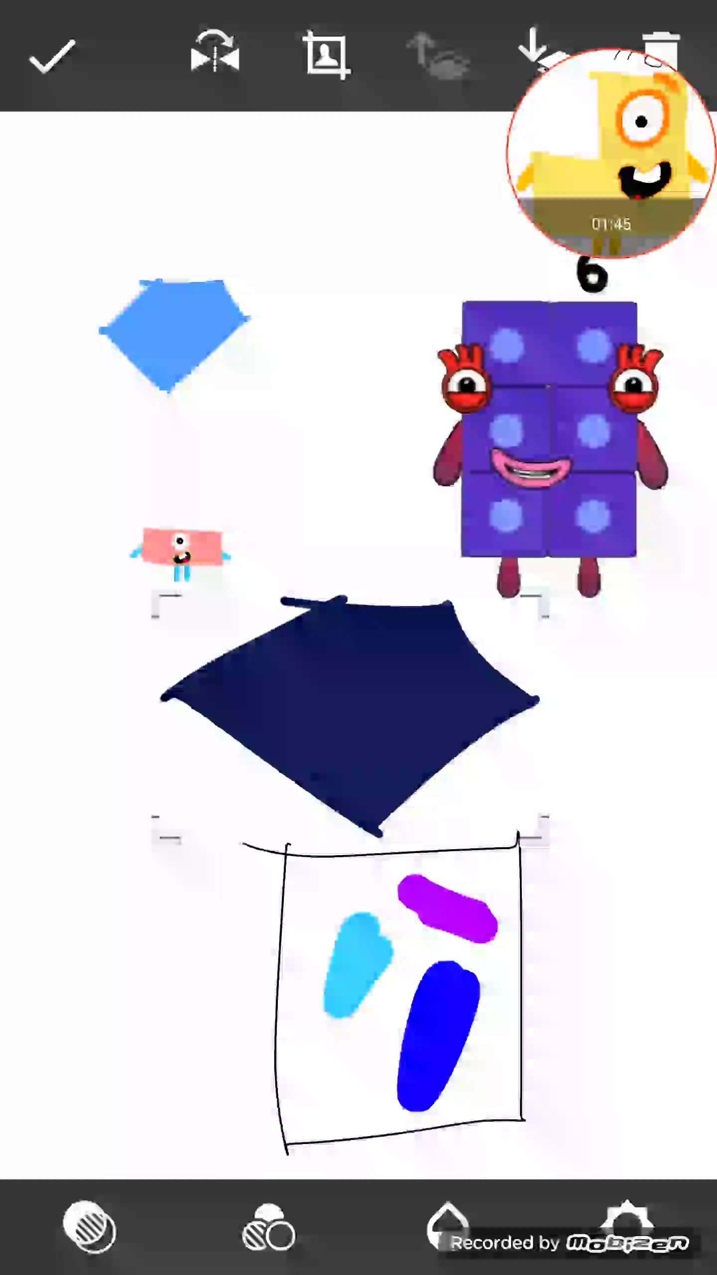
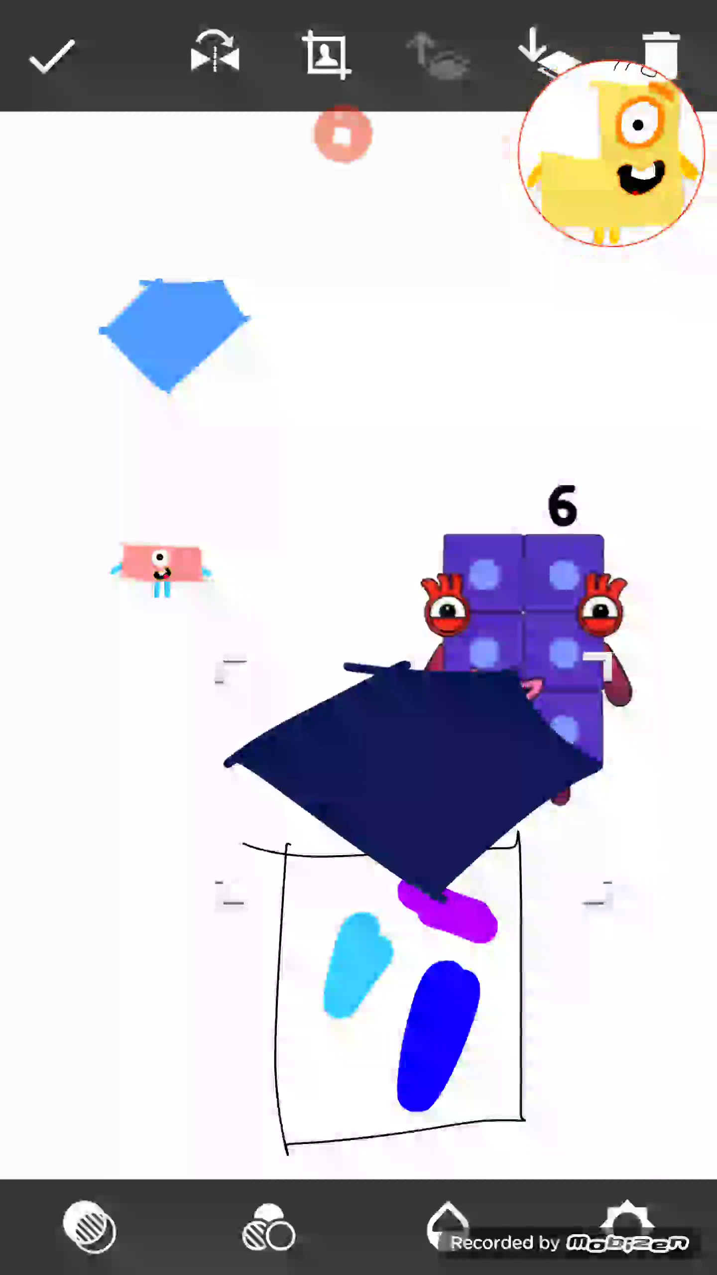
Turn the navy diamond translucent purple, shrink it, and place it beside the blue diamond
{"action": "left_click", "coordinate": [269, 1227]}
{"action": "left_click_drag", "start_coordinate": [419, 778], "coordinate": [369, 568]}
{"action": "left_click_drag", "start_coordinate": [529, 459], "coordinate": [398, 438]}
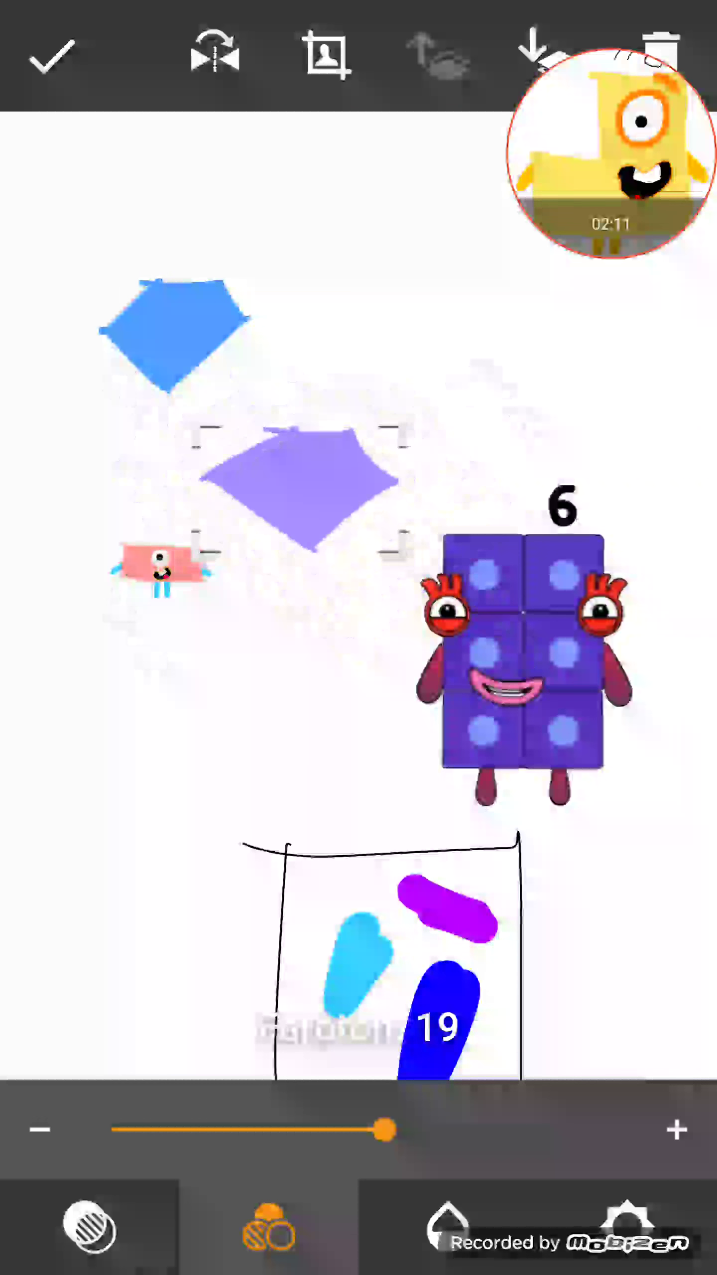
{"action": "left_click_drag", "start_coordinate": [299, 489], "coordinate": [369, 334]}
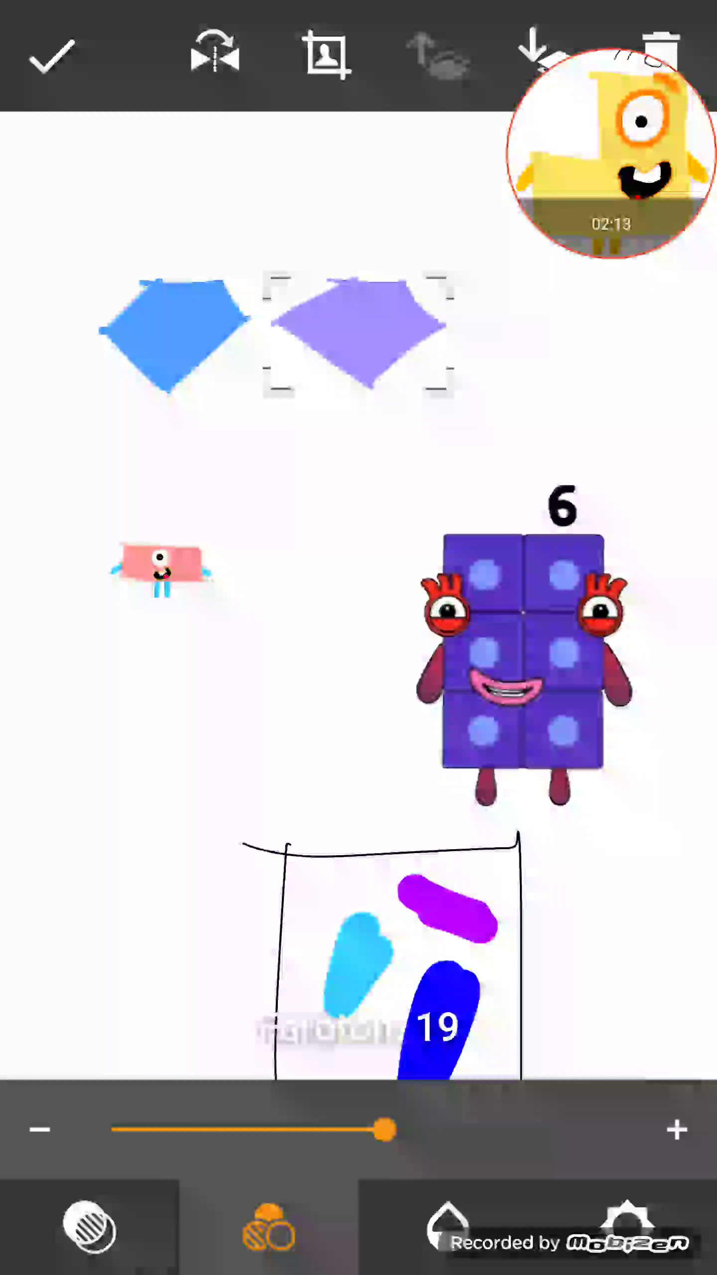
Reposition Numberblock 6 and shift the pink Numberblock One further left
{"action": "left_click", "coordinate": [523, 653]}
{"action": "mouse_move", "coordinate": [524, 652]}
{"action": "left_mouse_down"}
{"action": "mouse_move", "coordinate": [394, 622]}
{"action": "mouse_move", "coordinate": [463, 617]}
{"action": "left_mouse_up"}
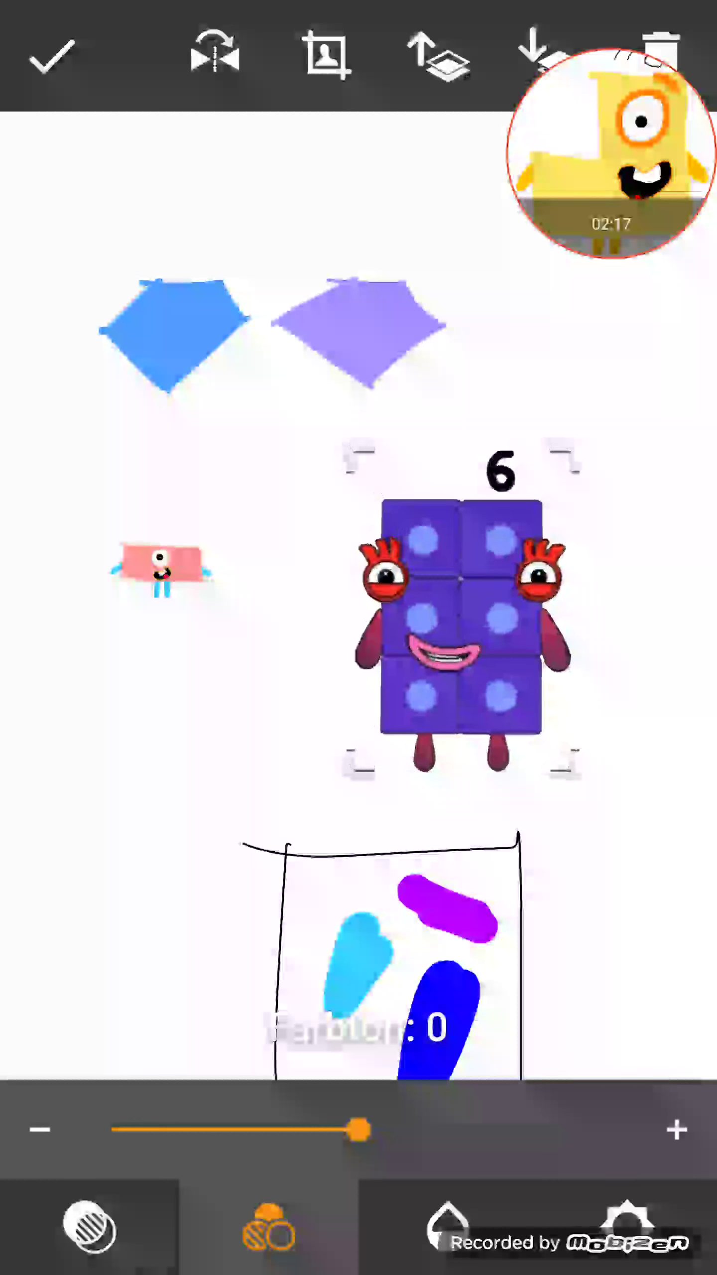
{"action": "mouse_move", "coordinate": [464, 617]}
{"action": "left_mouse_down"}
{"action": "mouse_move", "coordinate": [658, 797]}
{"action": "mouse_move", "coordinate": [473, 518]}
{"action": "left_mouse_up"}
{"action": "mouse_move", "coordinate": [185, 582]}
{"action": "left_mouse_down"}
{"action": "mouse_move", "coordinate": [167, 572]}
{"action": "mouse_move", "coordinate": [172, 552]}
{"action": "left_mouse_up"}
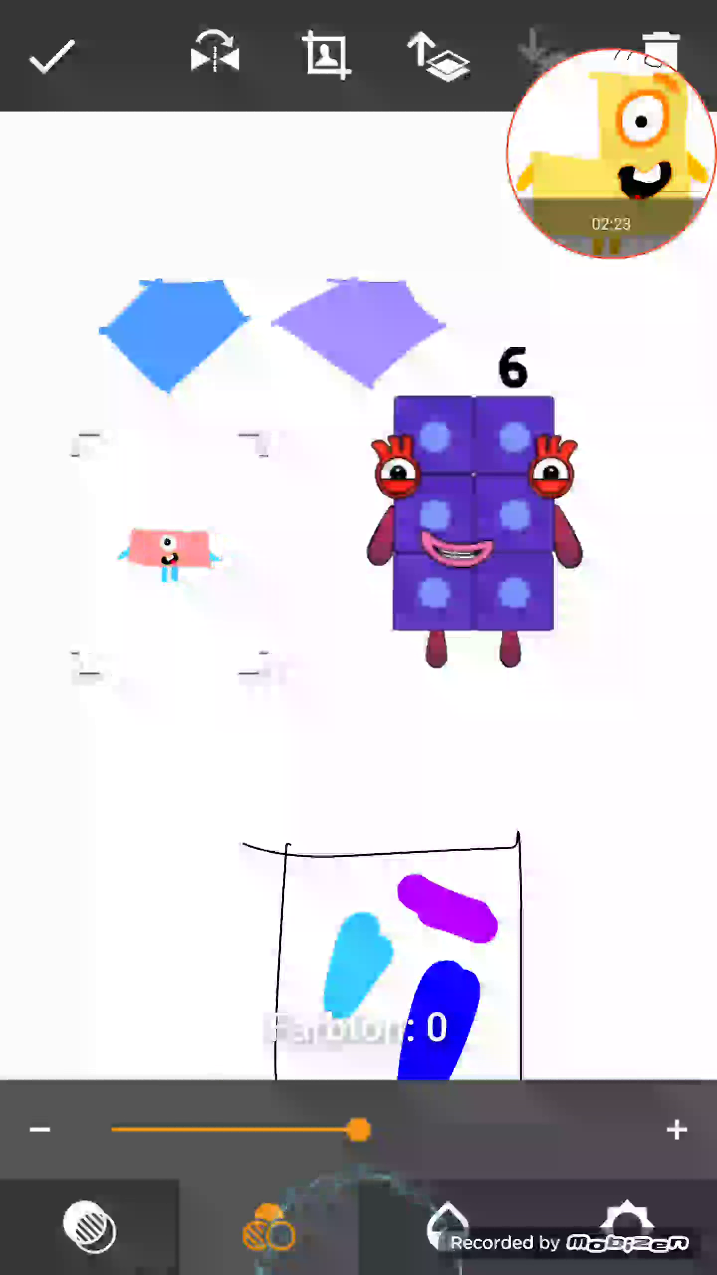
{"action": "left_click_drag", "start_coordinate": [224, 548], "coordinate": [145, 563]}
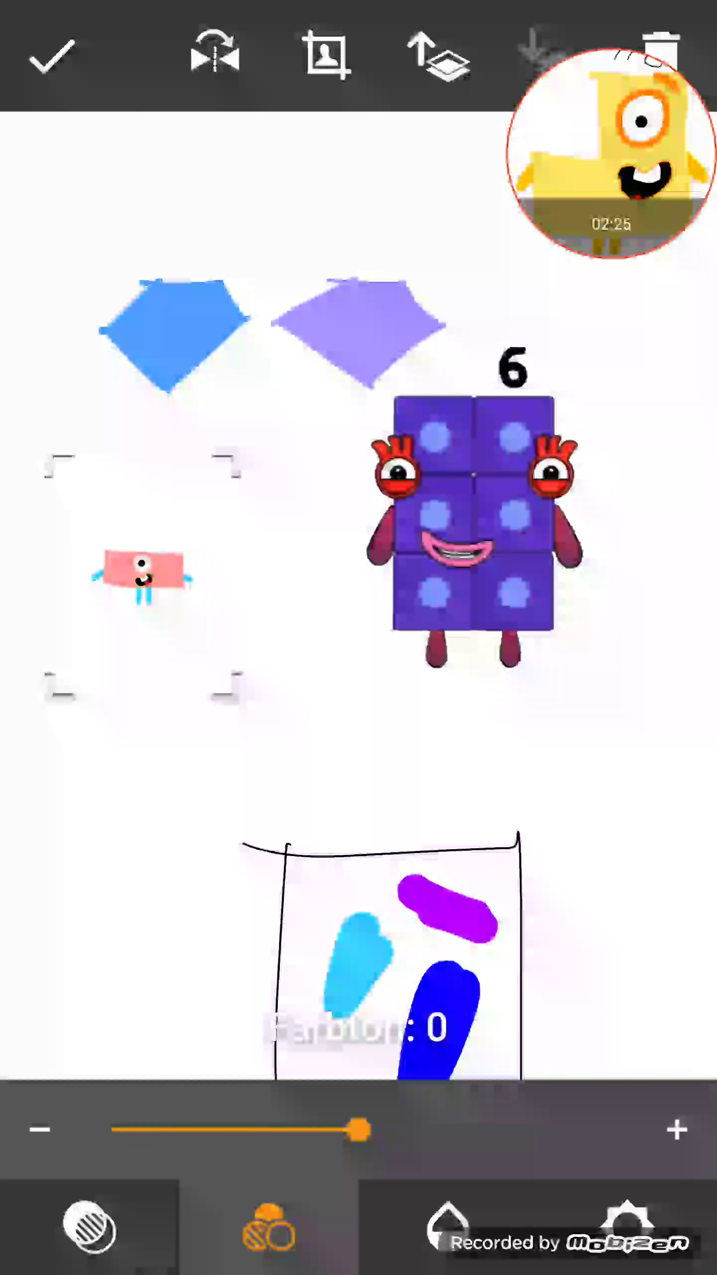
{"action": "left_click_drag", "start_coordinate": [473, 518], "coordinate": [529, 498]}
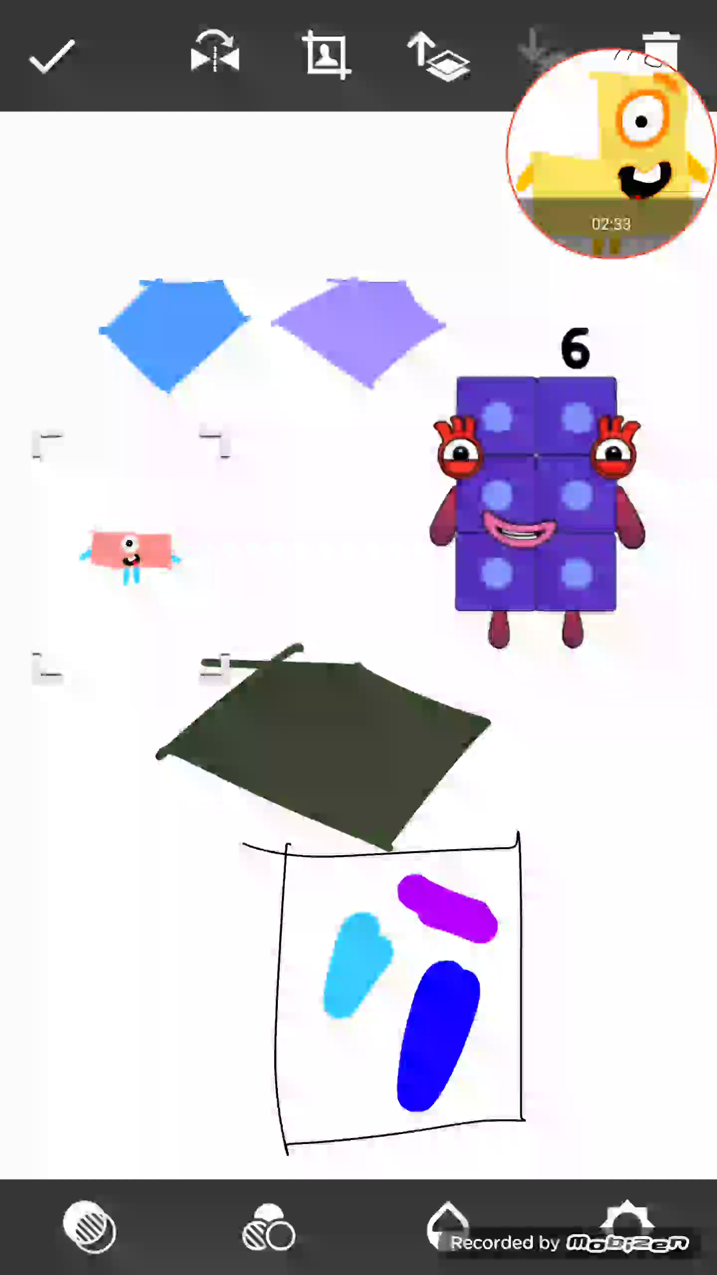
Raise Numberblock 6, move the dark green shape down and recolour it bright blue
{"action": "mouse_move", "coordinate": [538, 498]}
{"action": "left_mouse_down"}
{"action": "mouse_move", "coordinate": [537, 469]}
{"action": "mouse_move", "coordinate": [548, 468]}
{"action": "mouse_move", "coordinate": [576, 518]}
{"action": "mouse_move", "coordinate": [581, 574]}
{"action": "mouse_move", "coordinate": [580, 561]}
{"action": "mouse_move", "coordinate": [586, 570]}
{"action": "left_mouse_up"}
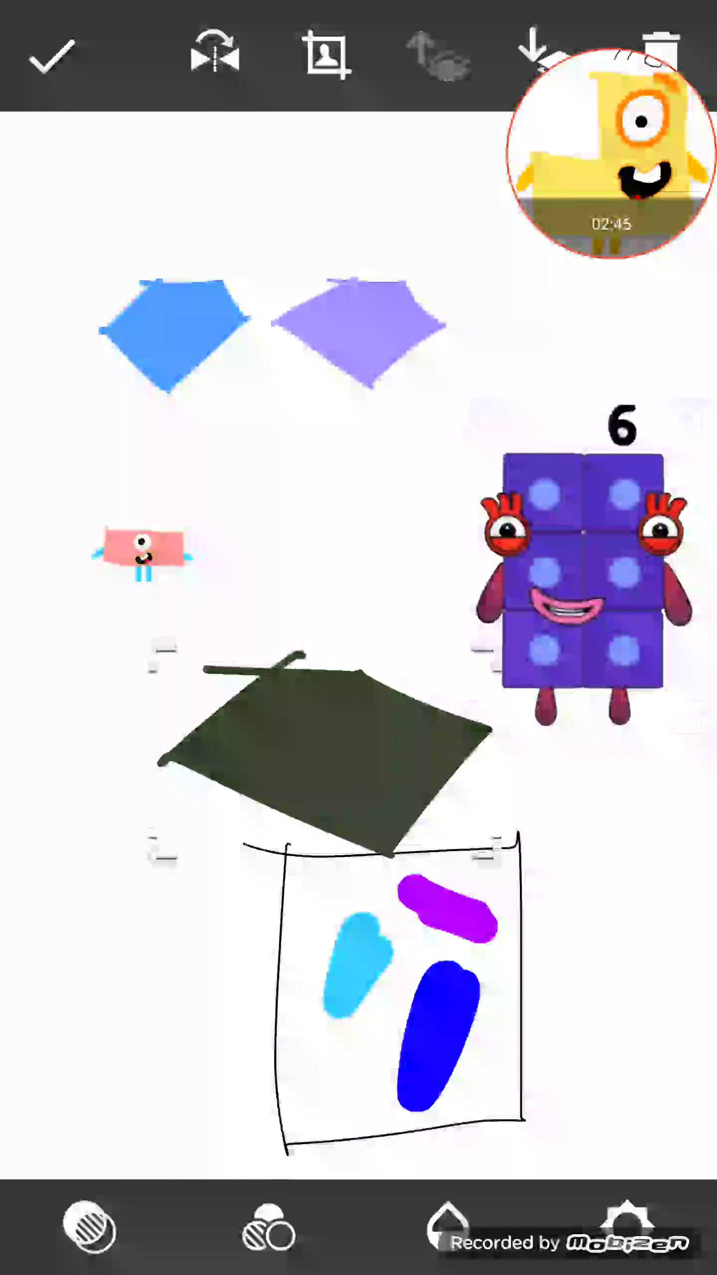
{"action": "left_click_drag", "start_coordinate": [324, 737], "coordinate": [379, 901]}
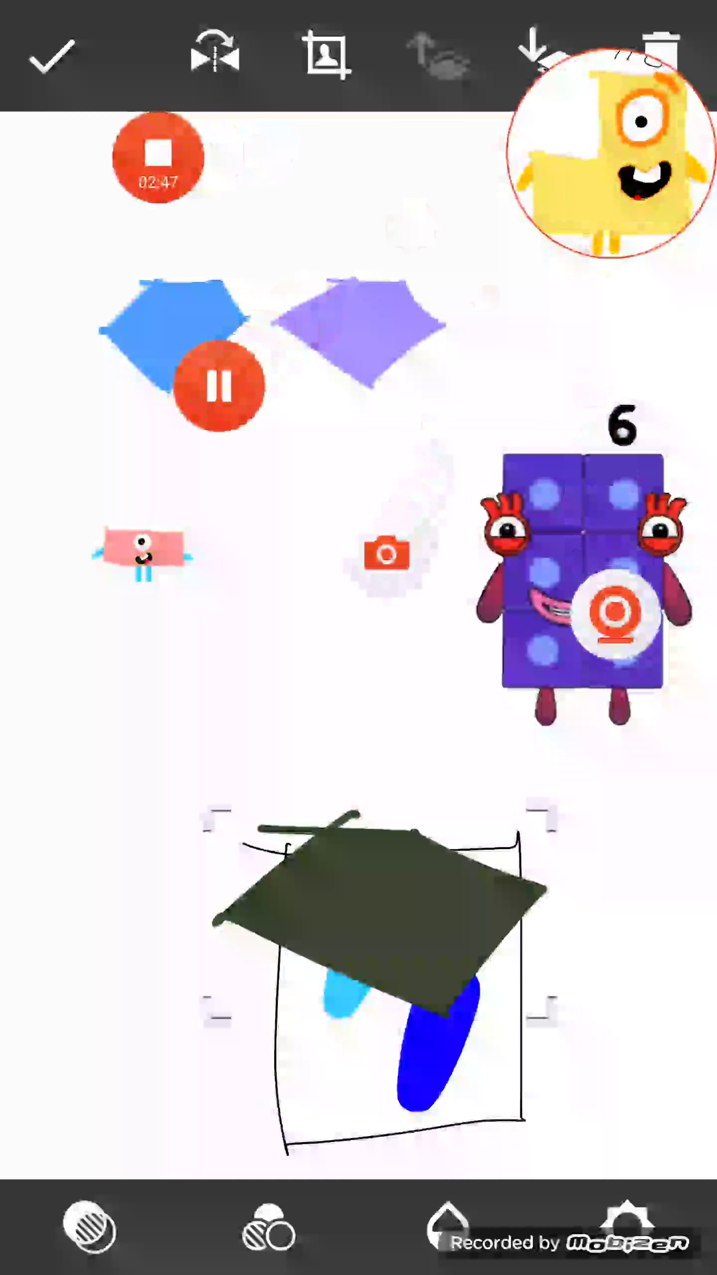
{"action": "left_click", "coordinate": [268, 1227]}
Lower Numberblock 6, then shrink the blue shape and place it right of the top diamonds
{"action": "left_click", "coordinate": [583, 588]}
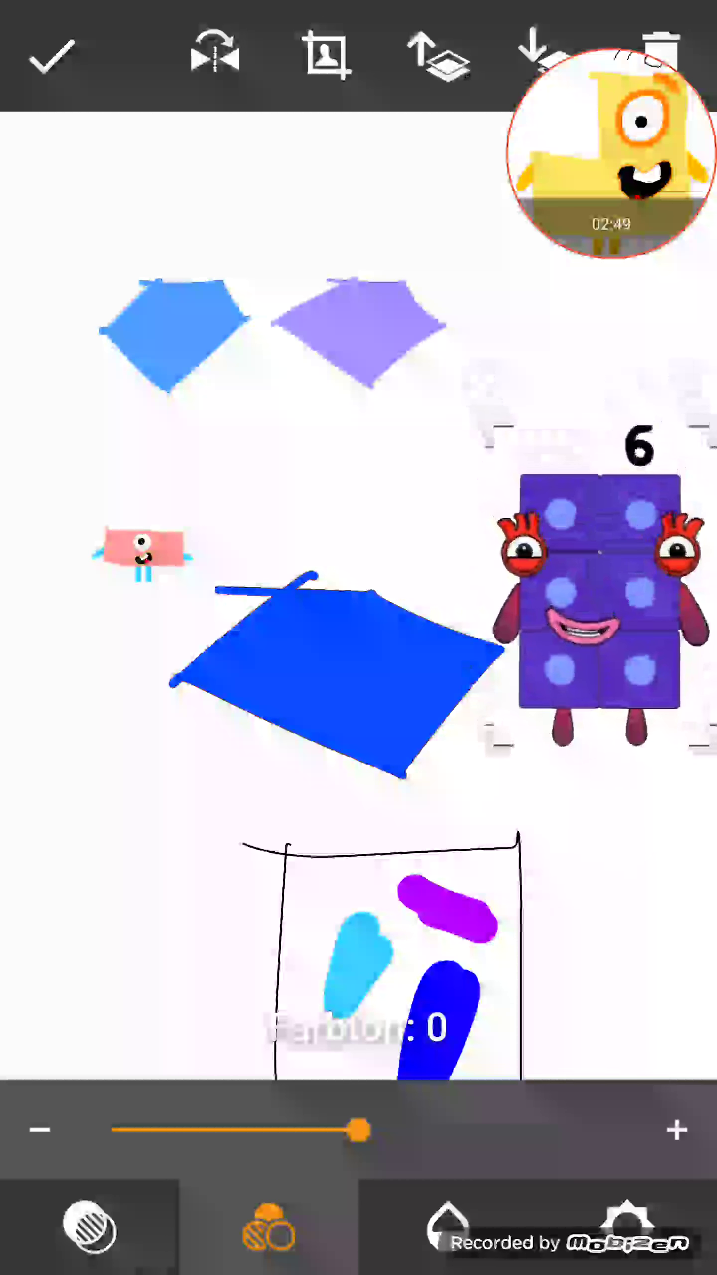
{"action": "left_click_drag", "start_coordinate": [598, 598], "coordinate": [594, 672]}
{"action": "left_click", "coordinate": [329, 668]}
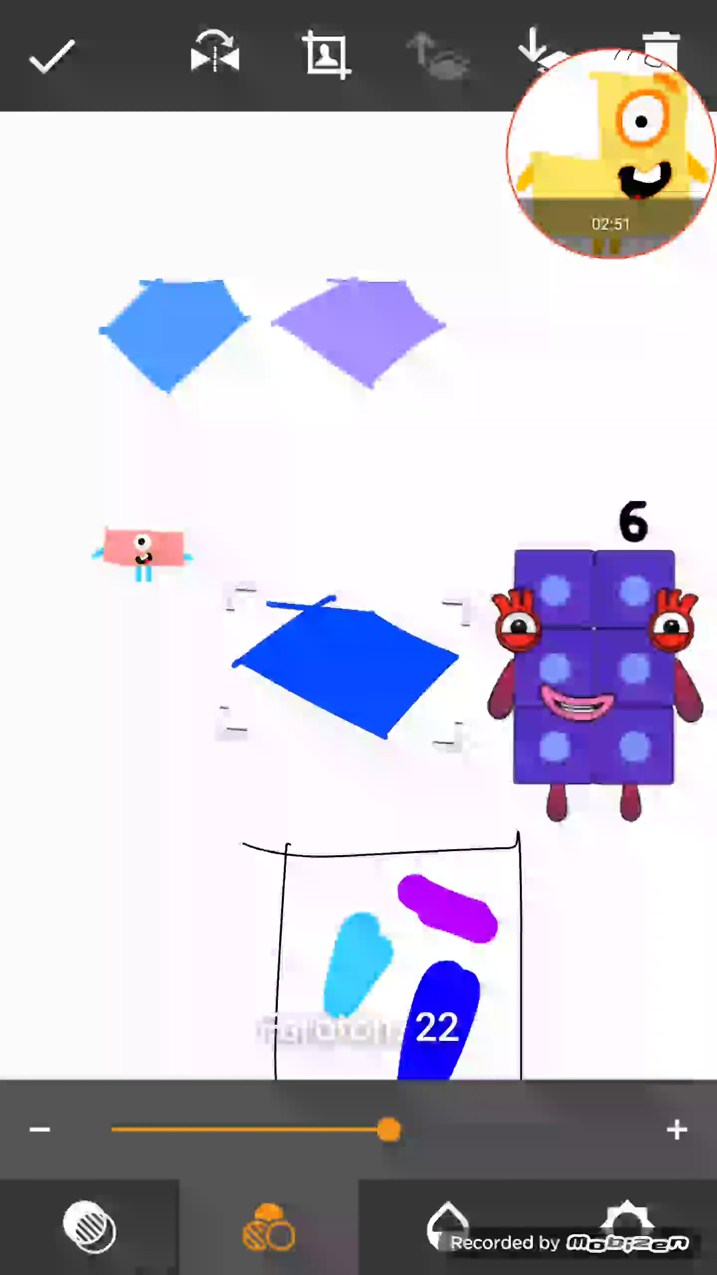
{"action": "left_click_drag", "start_coordinate": [344, 666], "coordinate": [538, 314]}
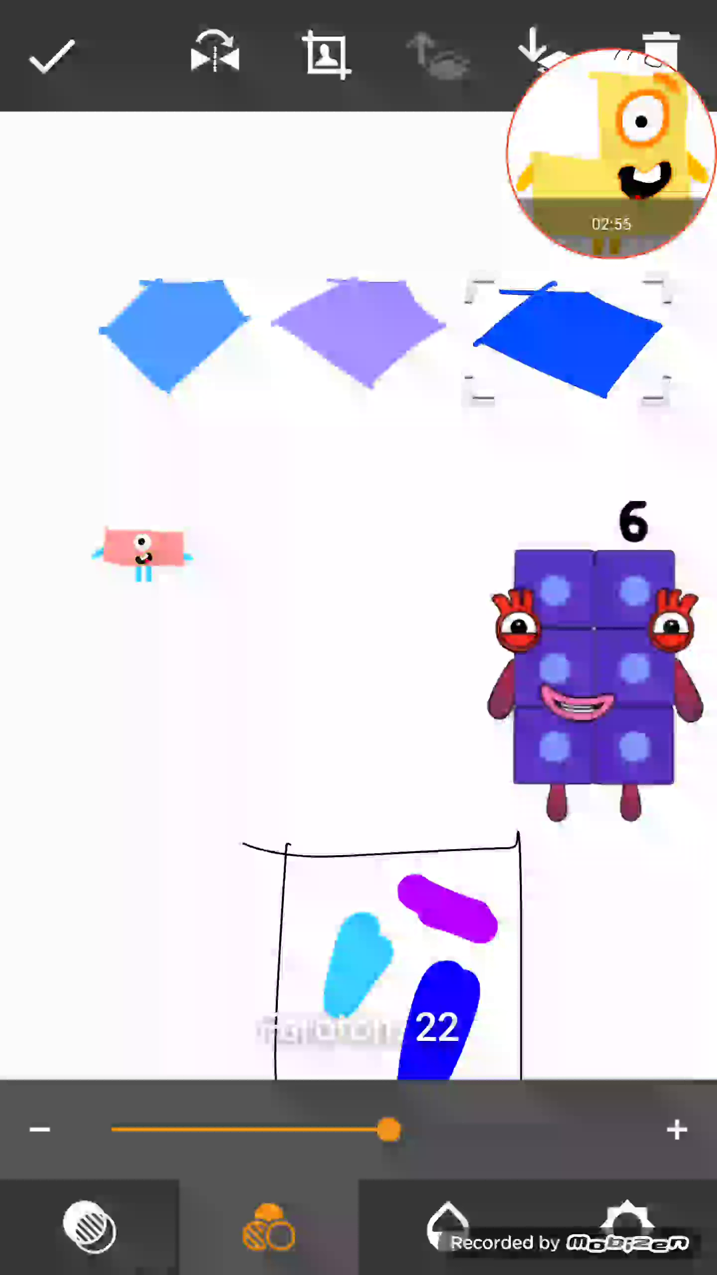
Reposition the pink One and Numberblock 6, and move the light blue diamond into the drawn cup
{"action": "left_click_drag", "start_coordinate": [204, 595], "coordinate": [306, 662]}
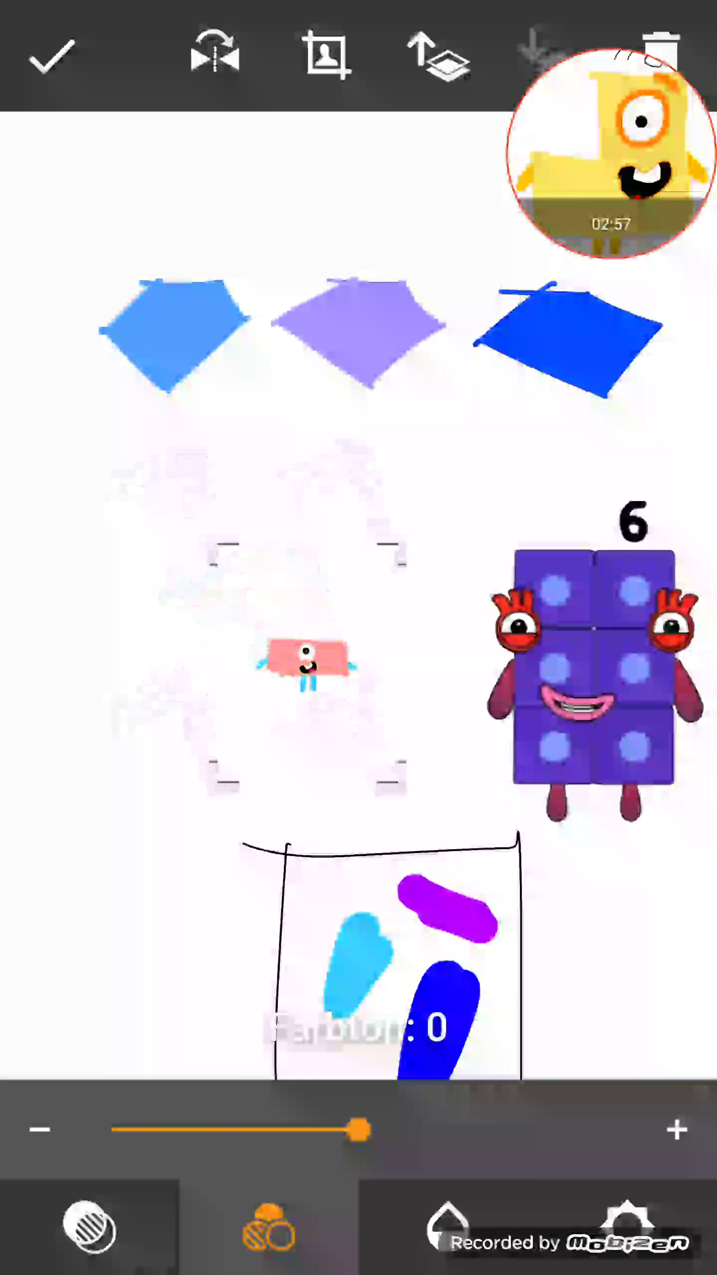
{"action": "left_click_drag", "start_coordinate": [251, 628], "coordinate": [196, 632]}
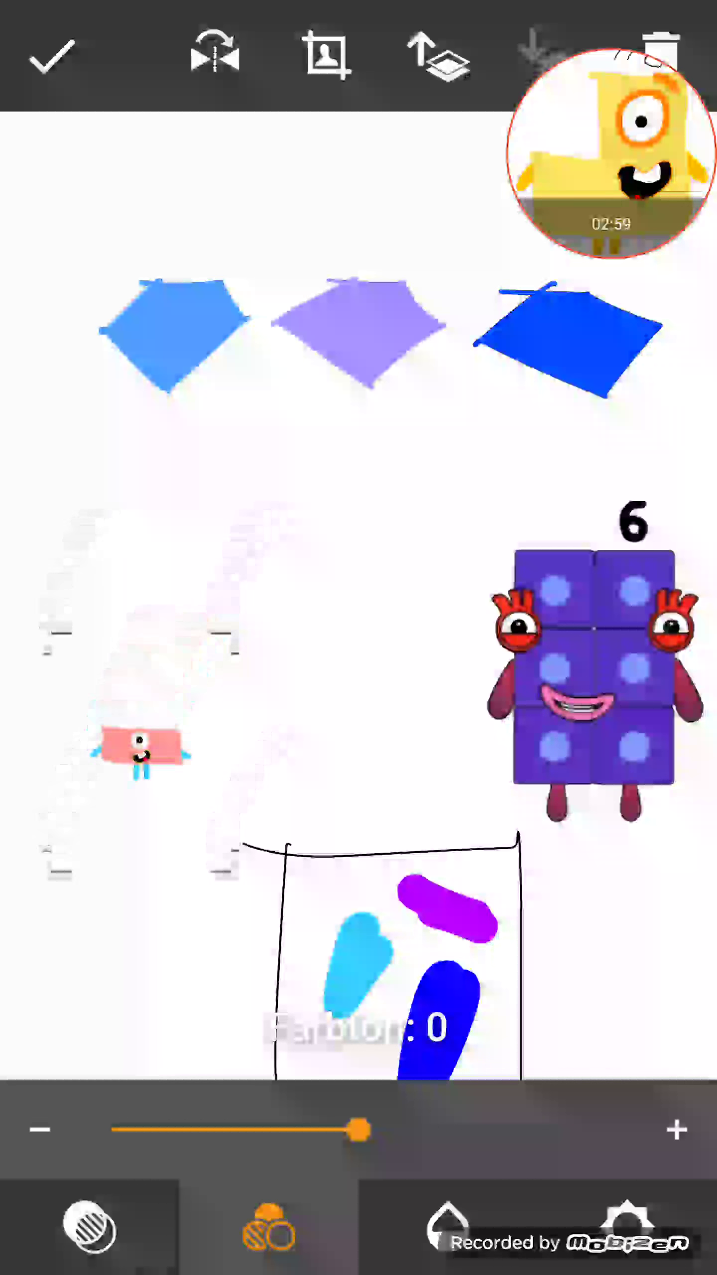
{"action": "left_click_drag", "start_coordinate": [594, 677], "coordinate": [573, 582]}
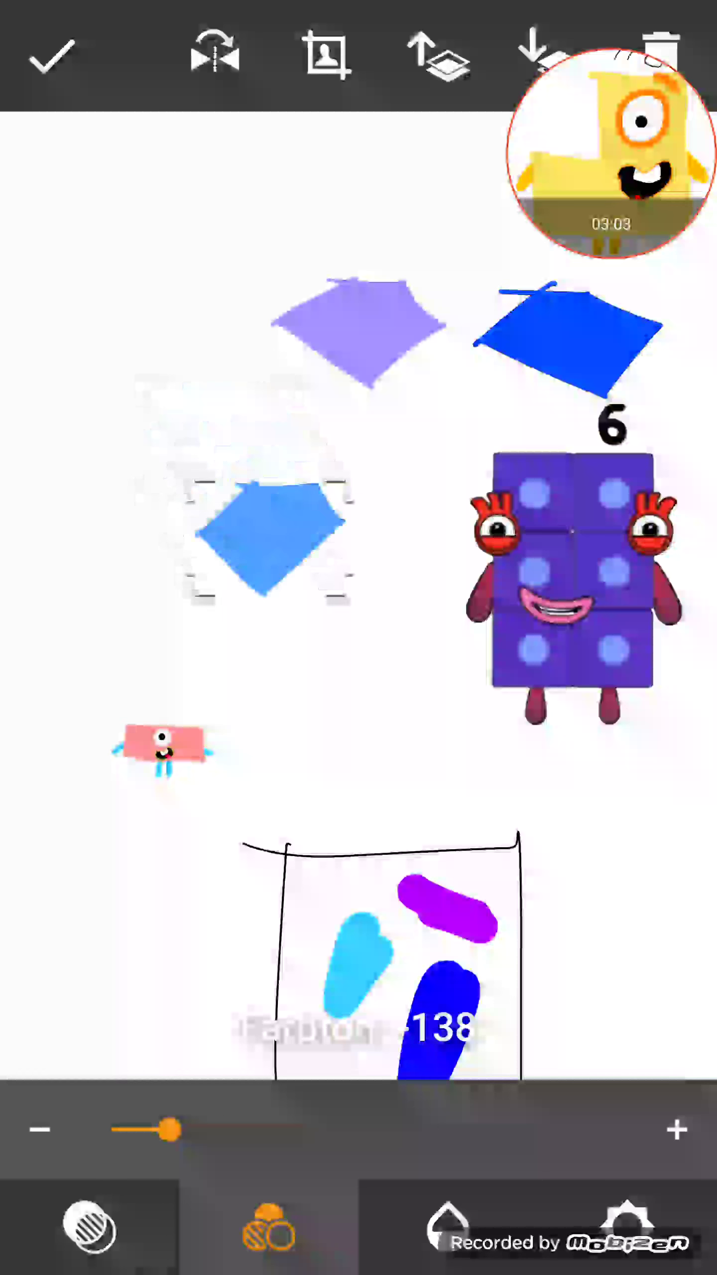
{"action": "mouse_move", "coordinate": [174, 334]}
{"action": "left_mouse_down"}
{"action": "mouse_move", "coordinate": [300, 538]}
{"action": "mouse_move", "coordinate": [403, 587]}
{"action": "left_mouse_up"}
{"action": "left_click_drag", "start_coordinate": [572, 578], "coordinate": [603, 657]}
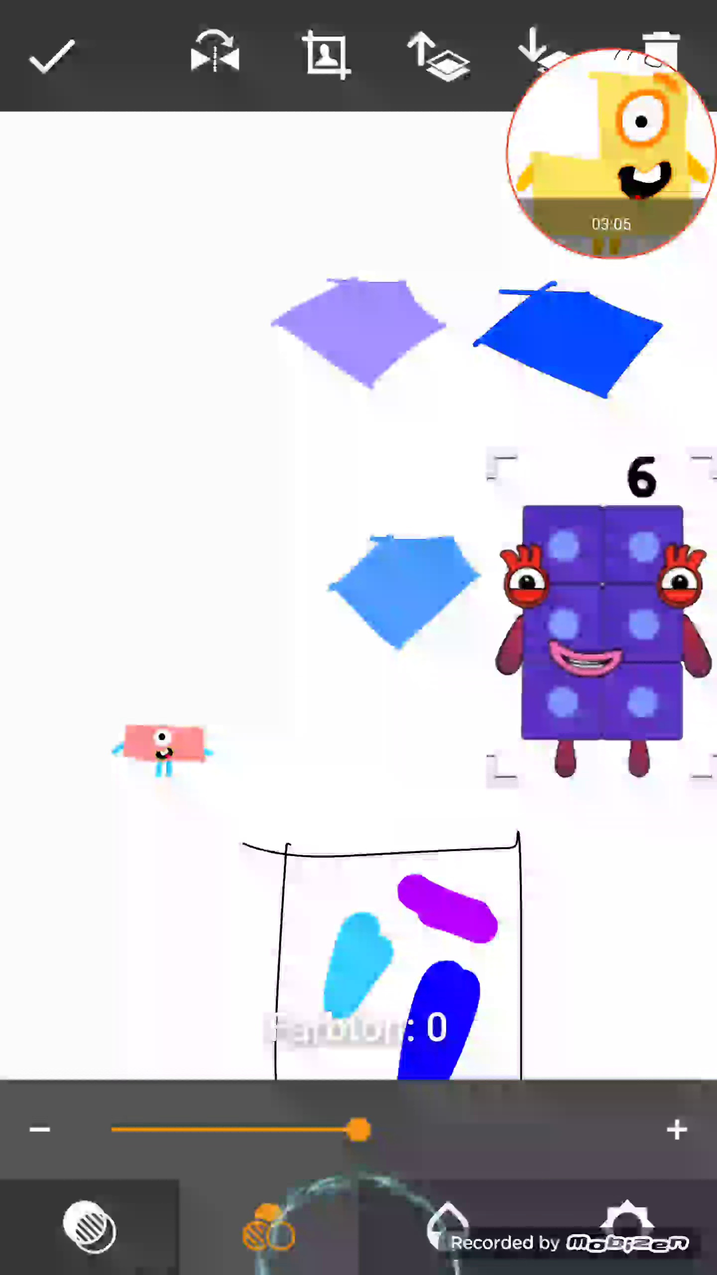
{"action": "left_click_drag", "start_coordinate": [404, 588], "coordinate": [453, 931]}
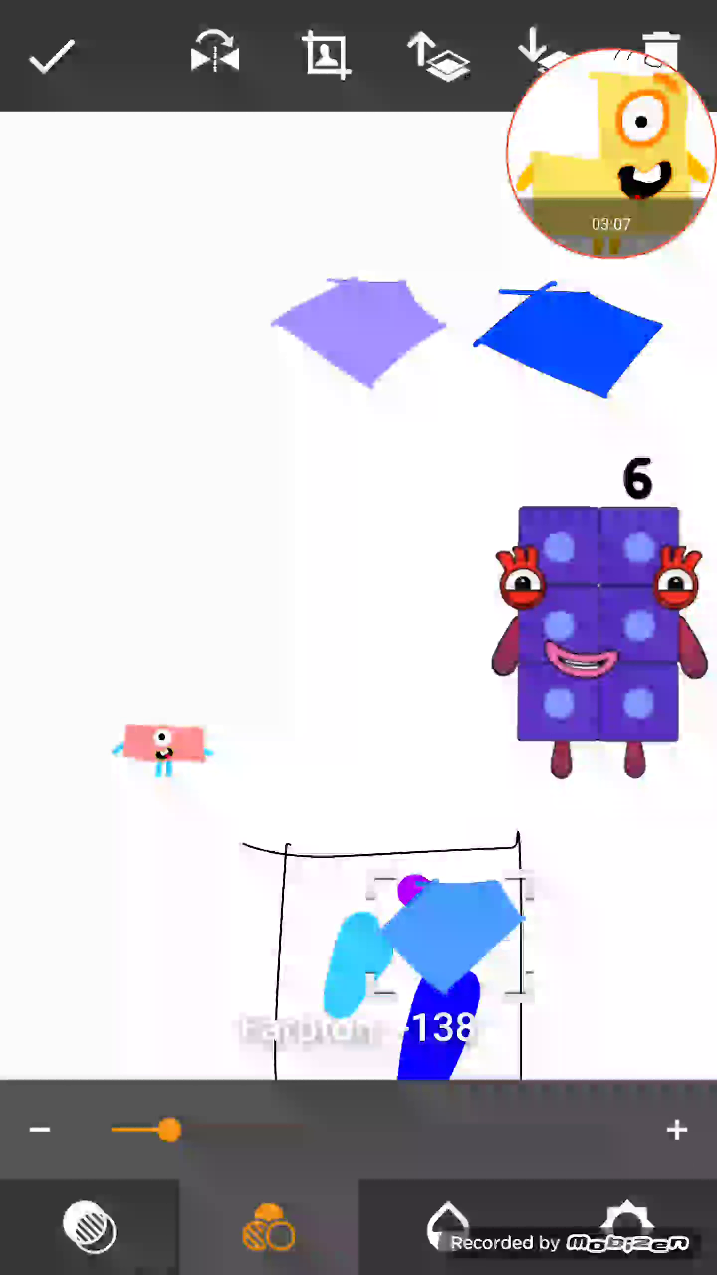
Deepen the left diamond's blue and recolour the light purple diamond pink between the blue shapes
{"action": "left_click", "coordinate": [160, 334]}
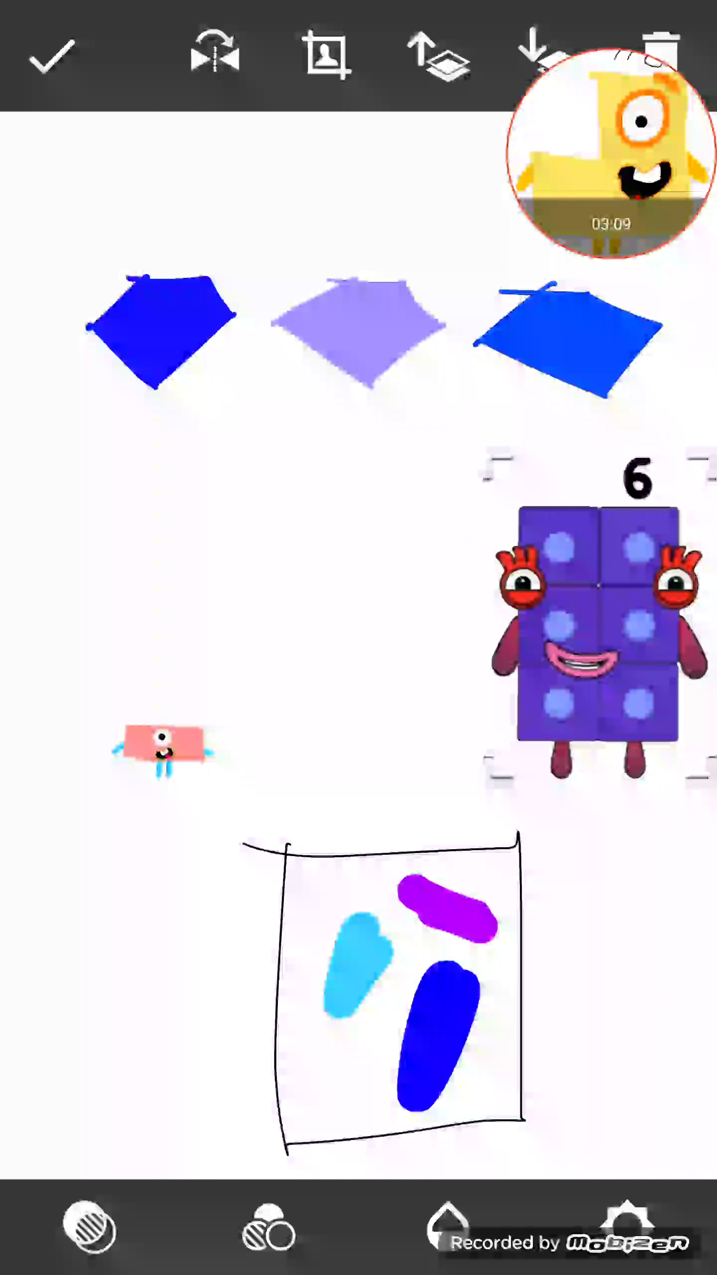
{"action": "mouse_move", "coordinate": [598, 628]}
{"action": "left_mouse_down"}
{"action": "mouse_move", "coordinate": [528, 578]}
{"action": "mouse_move", "coordinate": [513, 553]}
{"action": "left_mouse_up"}
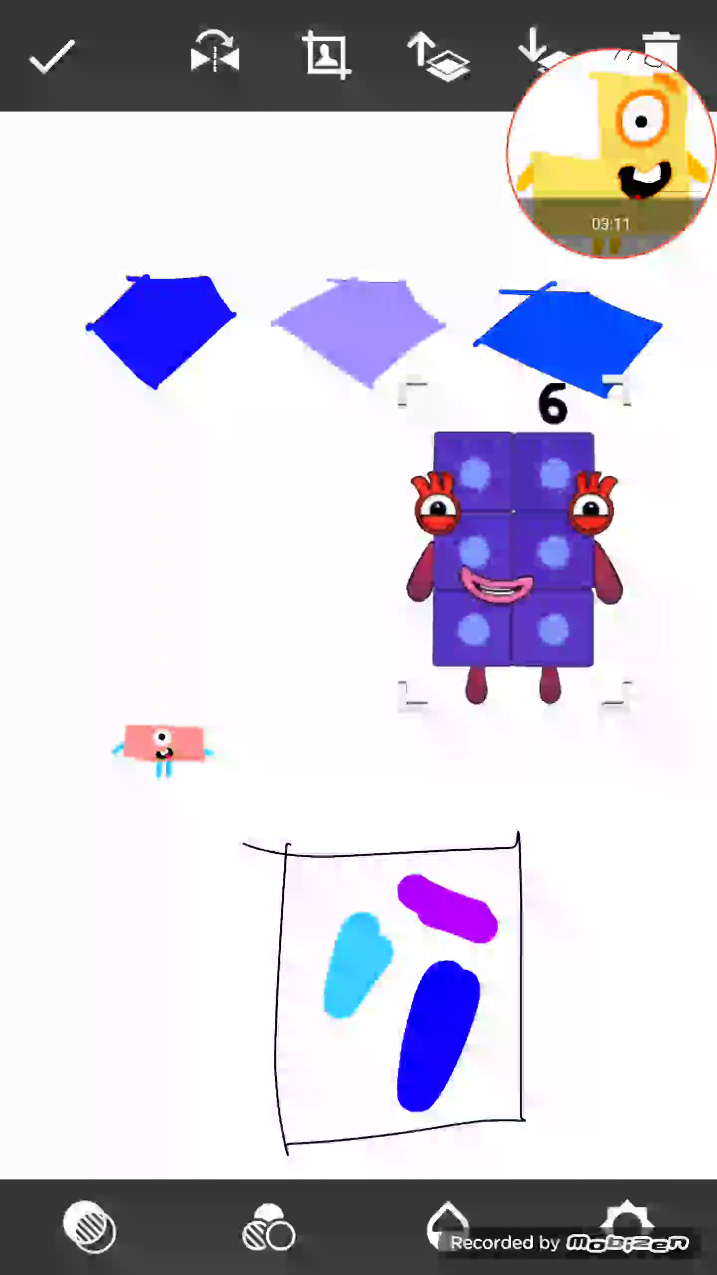
{"action": "mouse_move", "coordinate": [359, 329]}
{"action": "left_mouse_down"}
{"action": "mouse_move", "coordinate": [348, 418]}
{"action": "mouse_move", "coordinate": [339, 892]}
{"action": "left_mouse_up"}
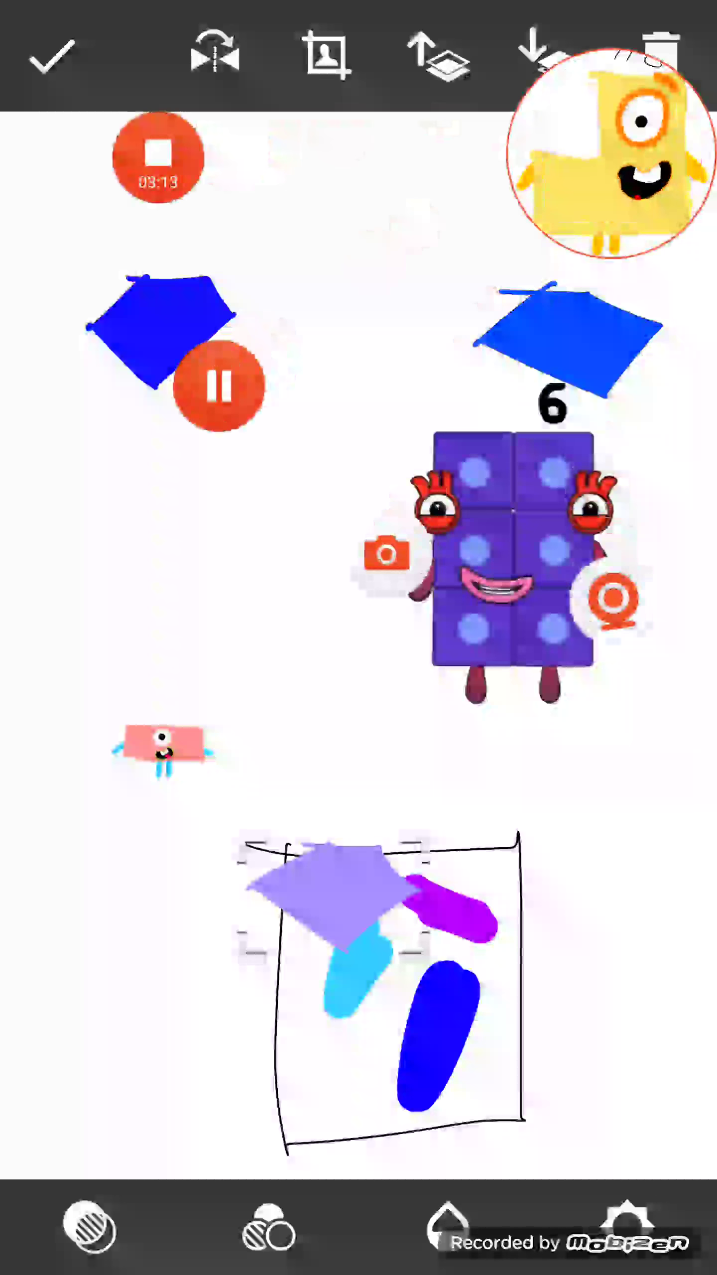
{"action": "left_click", "coordinate": [268, 1228]}
{"action": "left_click", "coordinate": [529, 588]}
{"action": "left_click_drag", "start_coordinate": [528, 587], "coordinate": [567, 618]}
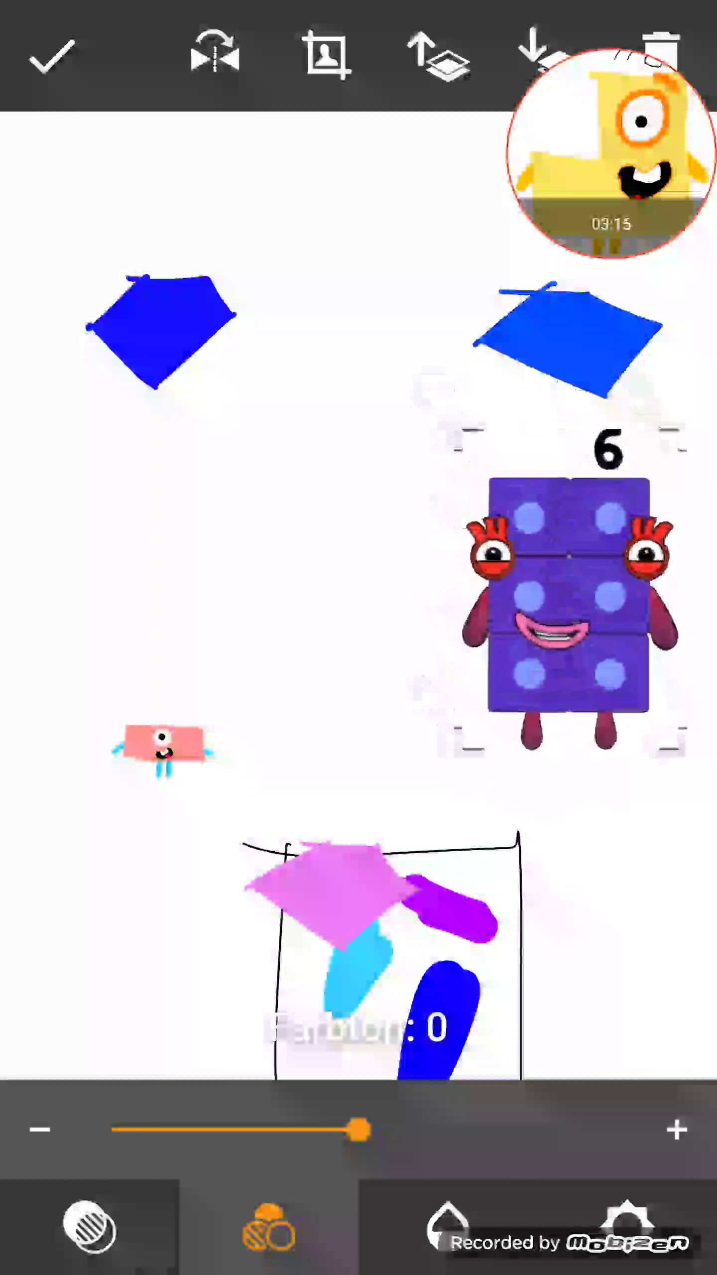
{"action": "left_click_drag", "start_coordinate": [339, 892], "coordinate": [353, 334]}
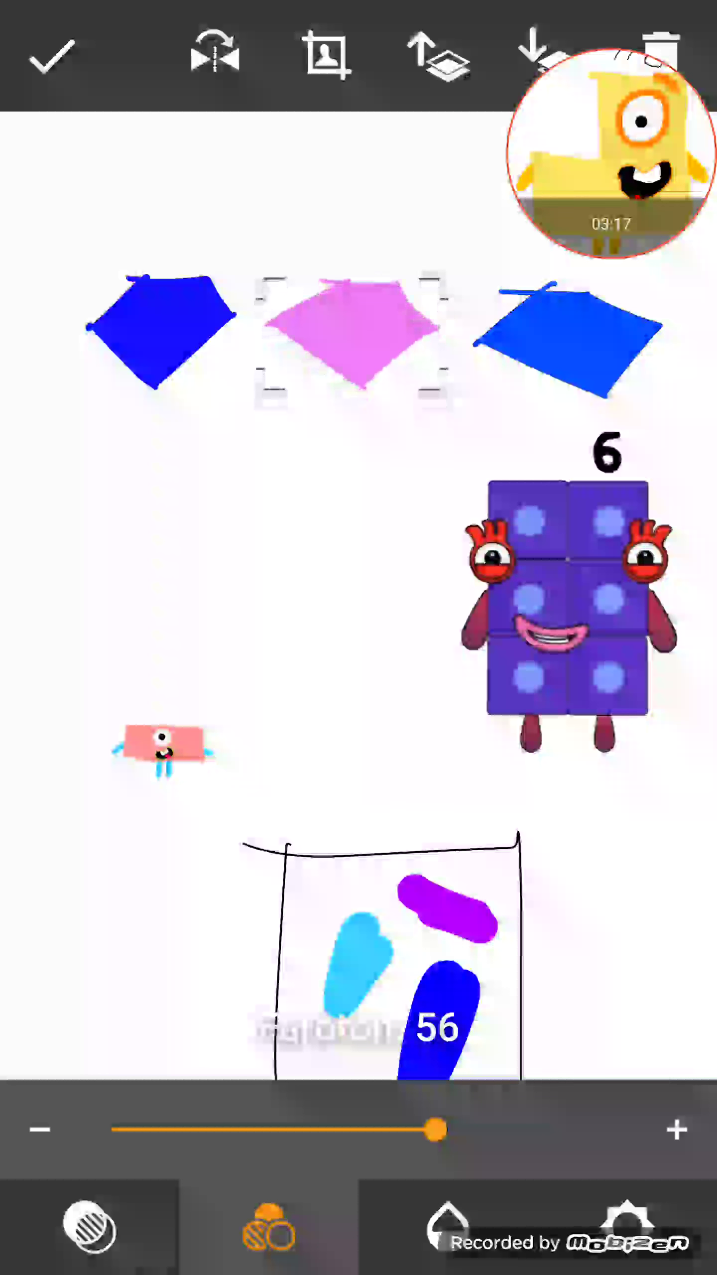
Move Numberblock 6 left, shift the right diamond to purple and return it to the top row
{"action": "left_click", "coordinate": [568, 608]}
{"action": "left_click_drag", "start_coordinate": [568, 608], "coordinate": [439, 627]}
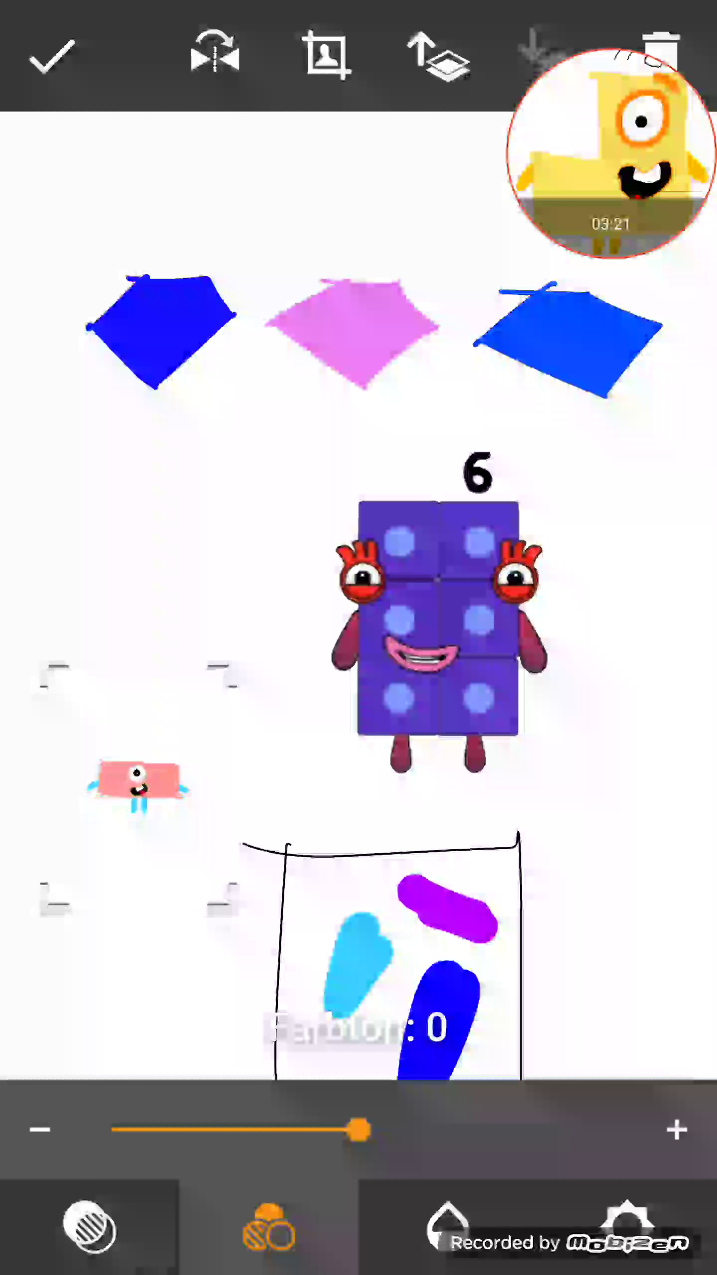
{"action": "mouse_move", "coordinate": [568, 339]}
{"action": "left_mouse_down"}
{"action": "mouse_move", "coordinate": [388, 727]}
{"action": "mouse_move", "coordinate": [393, 742]}
{"action": "mouse_move", "coordinate": [264, 742]}
{"action": "mouse_move", "coordinate": [503, 787]}
{"action": "mouse_move", "coordinate": [278, 732]}
{"action": "mouse_move", "coordinate": [419, 867]}
{"action": "left_mouse_up"}
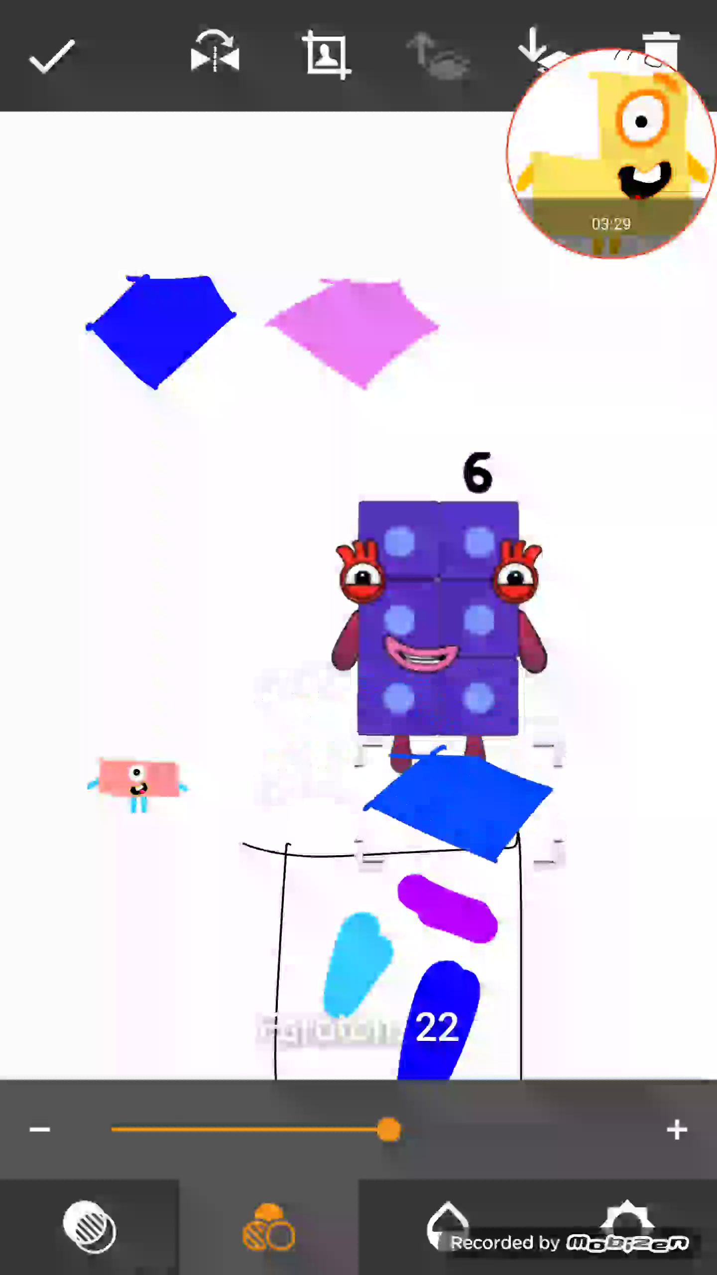
{"action": "left_click_drag", "start_coordinate": [389, 1129], "coordinate": [473, 1129]}
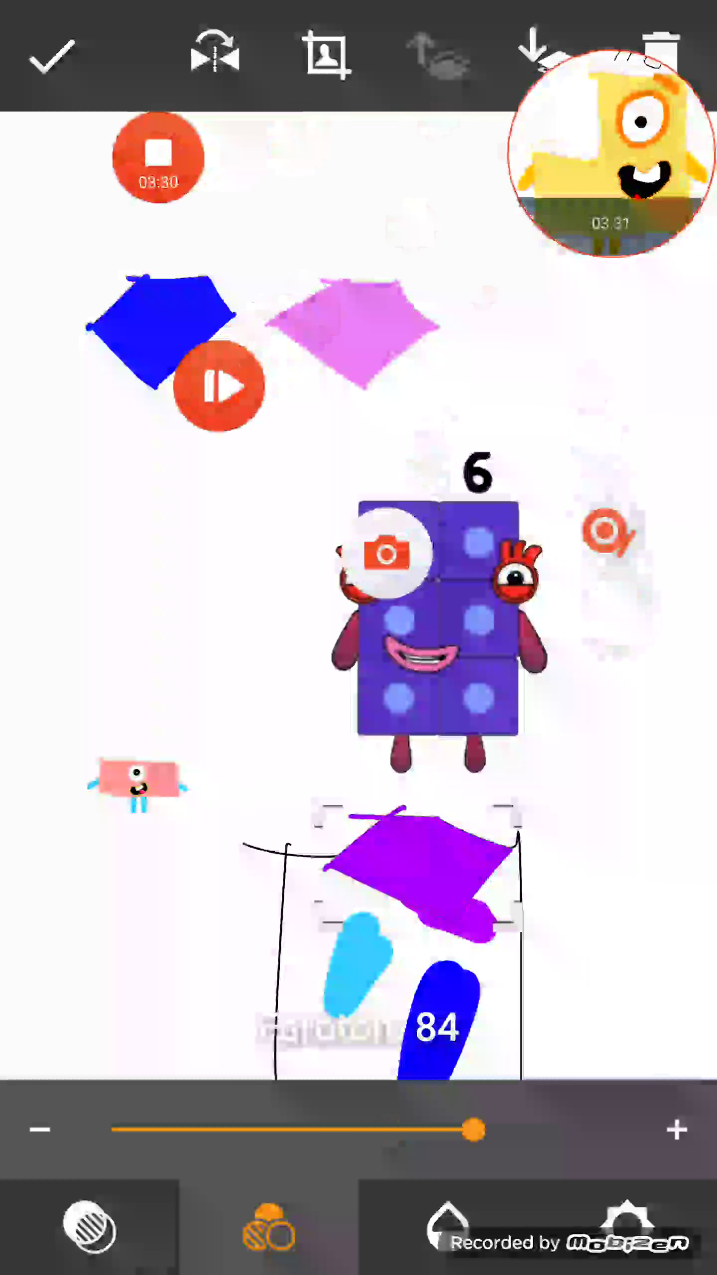
{"action": "mouse_move", "coordinate": [419, 867]}
{"action": "left_mouse_down"}
{"action": "mouse_move", "coordinate": [519, 847]}
{"action": "mouse_move", "coordinate": [538, 343]}
{"action": "left_mouse_up"}
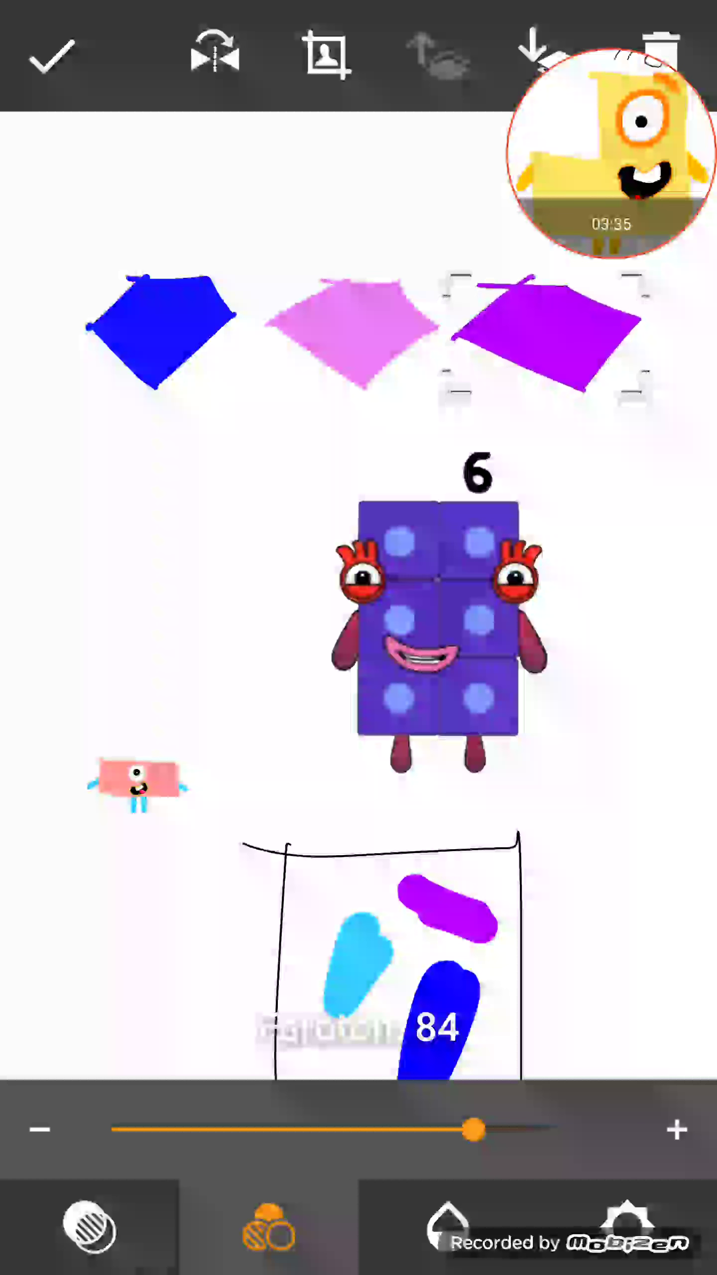
{"action": "left_click", "coordinate": [50, 56]}
{"action": "left_click", "coordinate": [159, 339]}
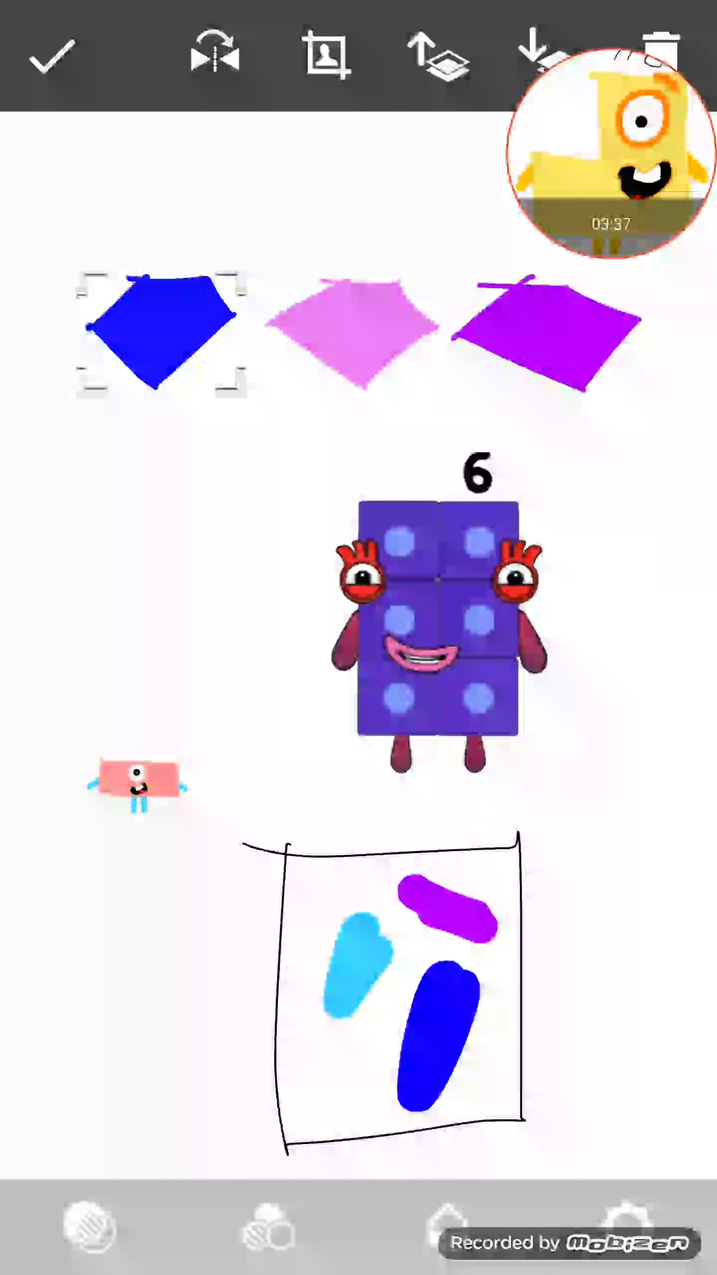
{"action": "left_click", "coordinate": [150, 768]}
Move the sketched swatch box to the top left and Numberblock 6 lower down
{"action": "left_click_drag", "start_coordinate": [154, 768], "coordinate": [151, 588]}
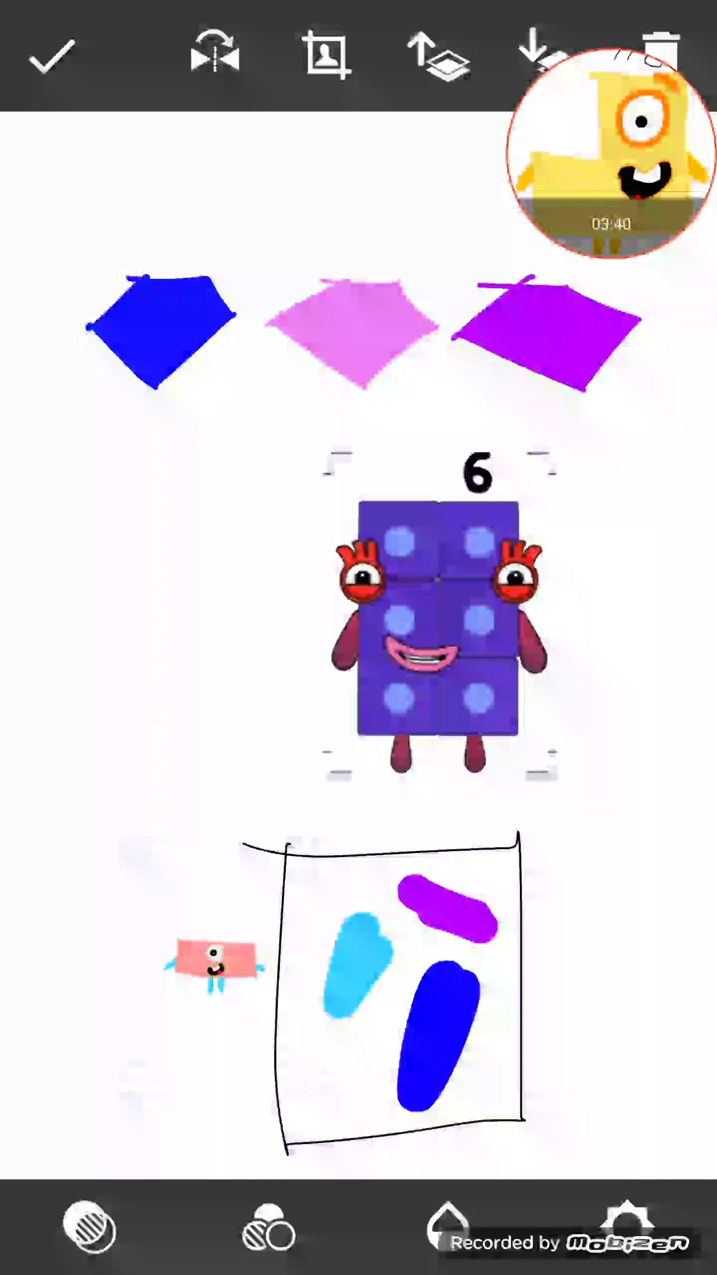
{"action": "mouse_move", "coordinate": [438, 618]}
{"action": "left_mouse_down"}
{"action": "mouse_move", "coordinate": [509, 658]}
{"action": "mouse_move", "coordinate": [520, 573]}
{"action": "left_mouse_up"}
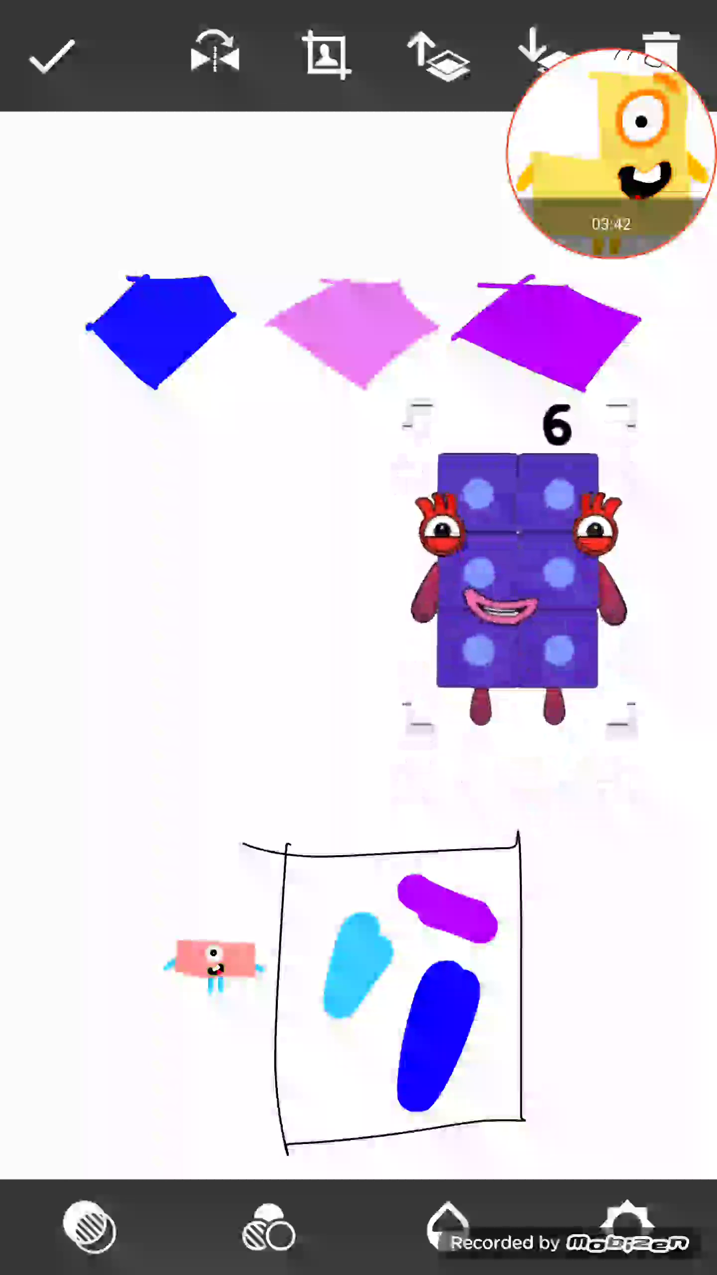
{"action": "left_click_drag", "start_coordinate": [399, 986], "coordinate": [279, 418]}
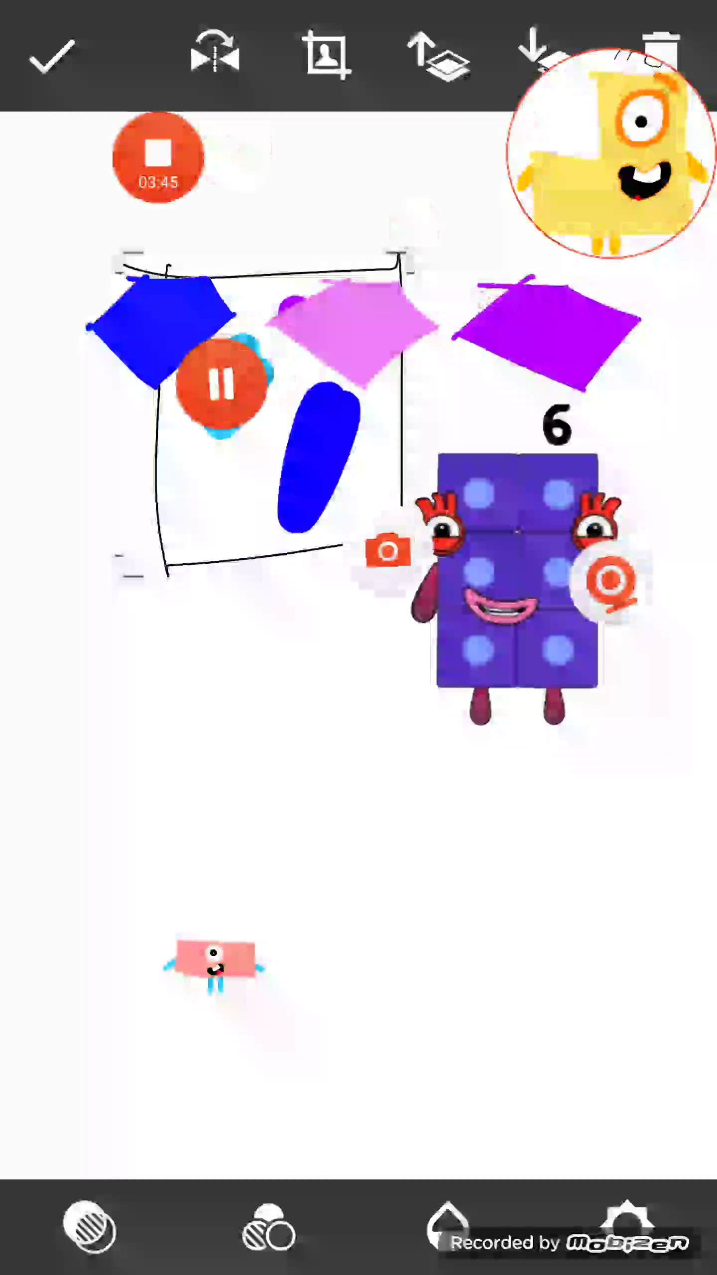
{"action": "mouse_move", "coordinate": [518, 572]}
{"action": "left_mouse_down"}
{"action": "mouse_move", "coordinate": [495, 657]}
{"action": "mouse_move", "coordinate": [421, 787]}
{"action": "mouse_move", "coordinate": [349, 856]}
{"action": "mouse_move", "coordinate": [434, 846]}
{"action": "left_mouse_up"}
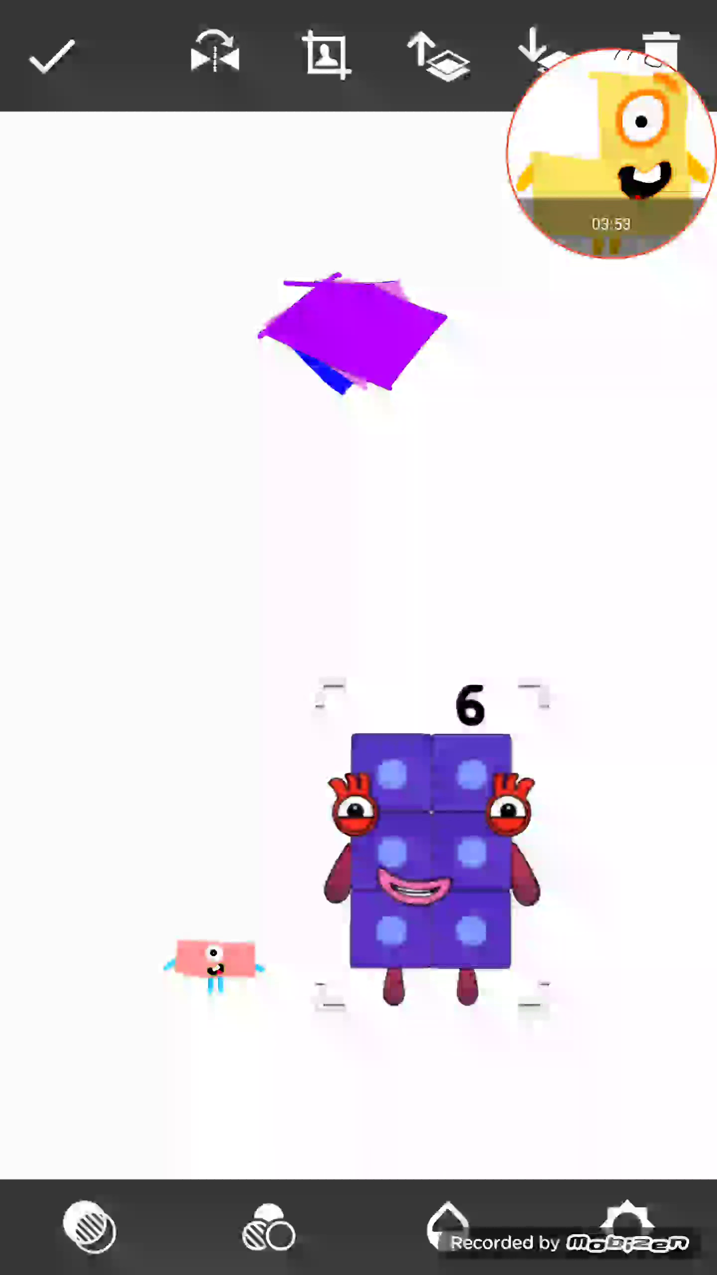
Nudge the small pink character up and shift Numberblock 6 toward the right
{"action": "left_click_drag", "start_coordinate": [215, 962], "coordinate": [207, 936]}
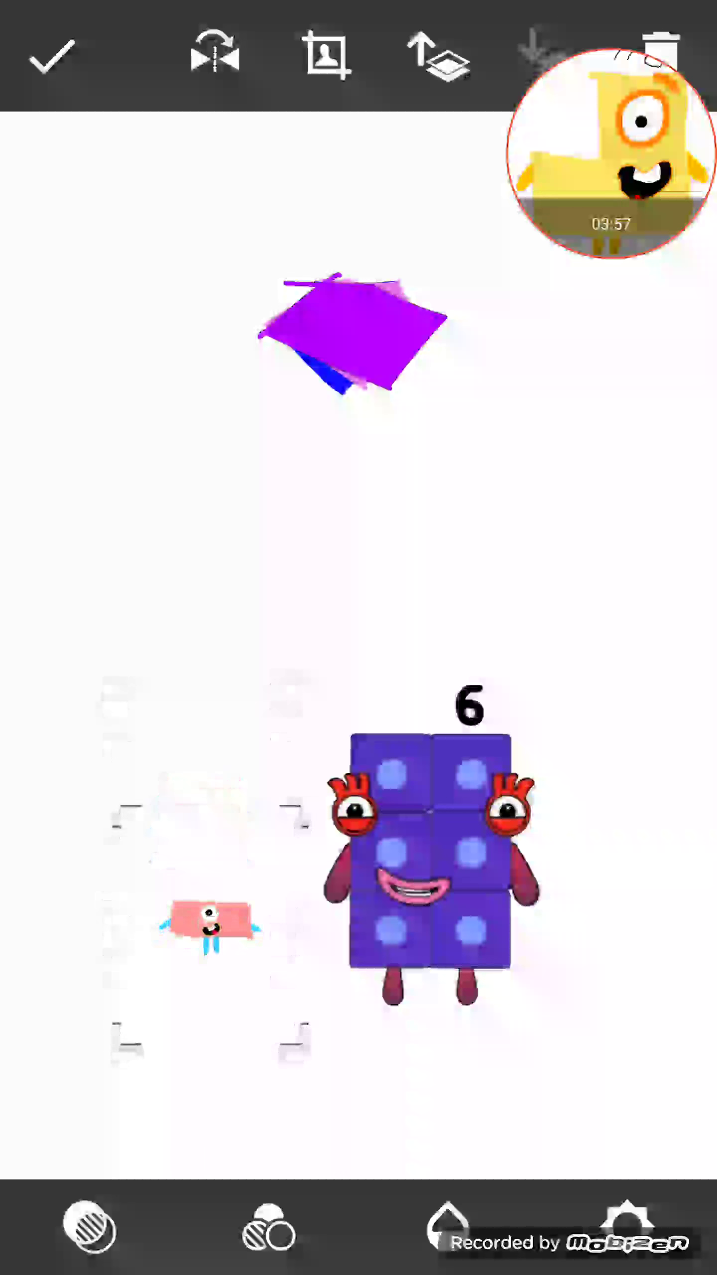
{"action": "left_click", "coordinate": [428, 847]}
{"action": "left_click_drag", "start_coordinate": [429, 856], "coordinate": [439, 841]}
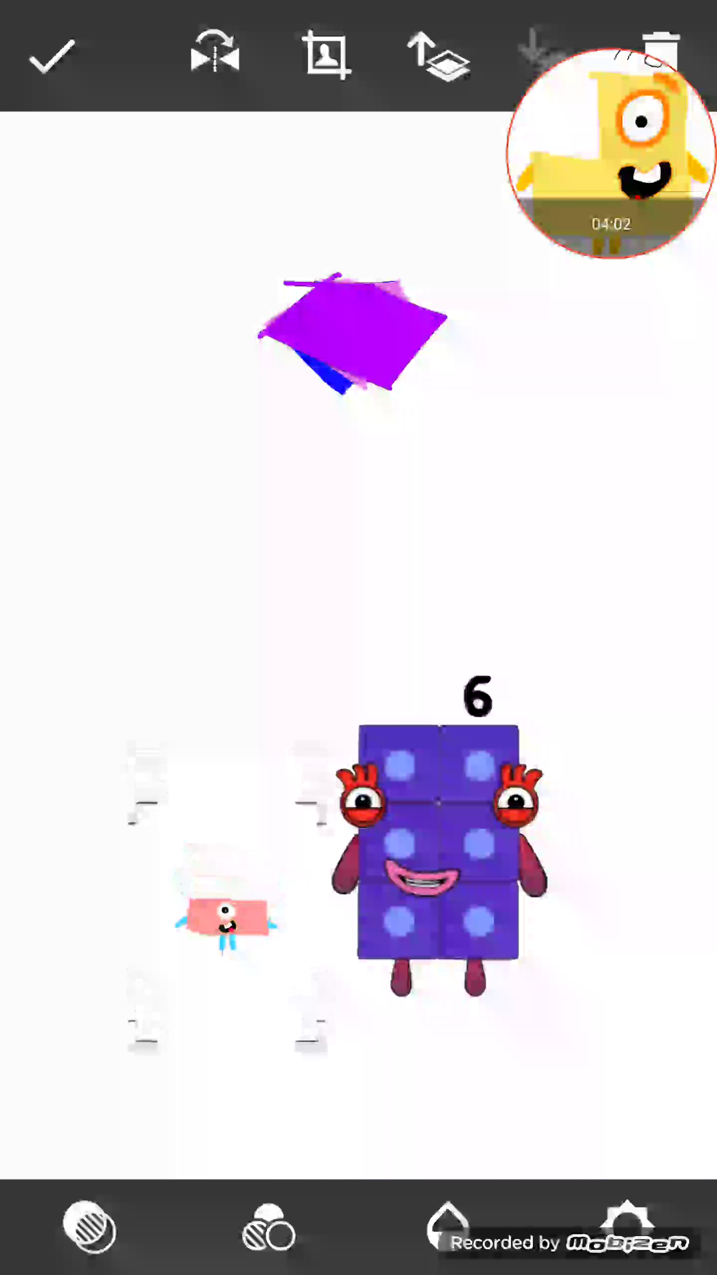
{"action": "mouse_move", "coordinate": [439, 847]}
{"action": "left_mouse_down"}
{"action": "mouse_move", "coordinate": [519, 498]}
{"action": "mouse_move", "coordinate": [488, 747]}
{"action": "left_mouse_up"}
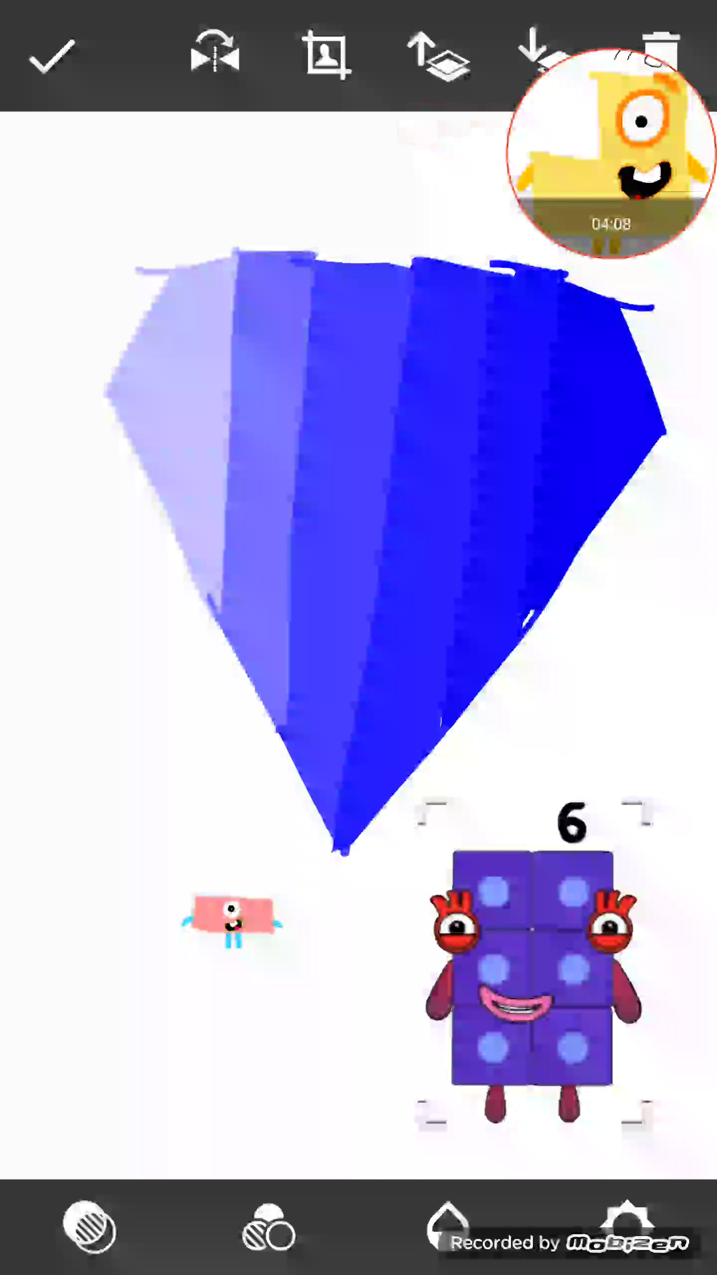
Place Numberblock 6, slightly smaller, and the pink character beside the gem's tip, then apply
{"action": "mouse_move", "coordinate": [533, 956]}
{"action": "left_mouse_down"}
{"action": "mouse_move", "coordinate": [583, 941]}
{"action": "mouse_move", "coordinate": [554, 986]}
{"action": "left_mouse_up"}
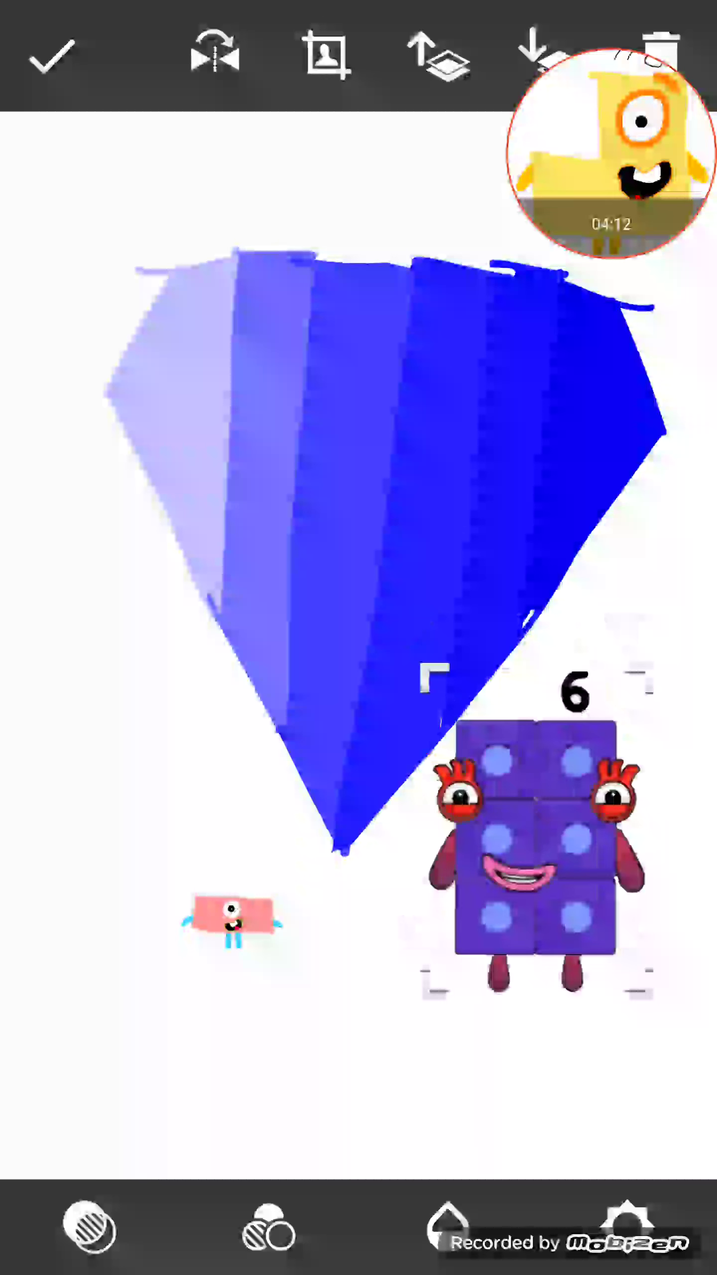
{"action": "left_click_drag", "start_coordinate": [554, 986], "coordinate": [516, 1026]}
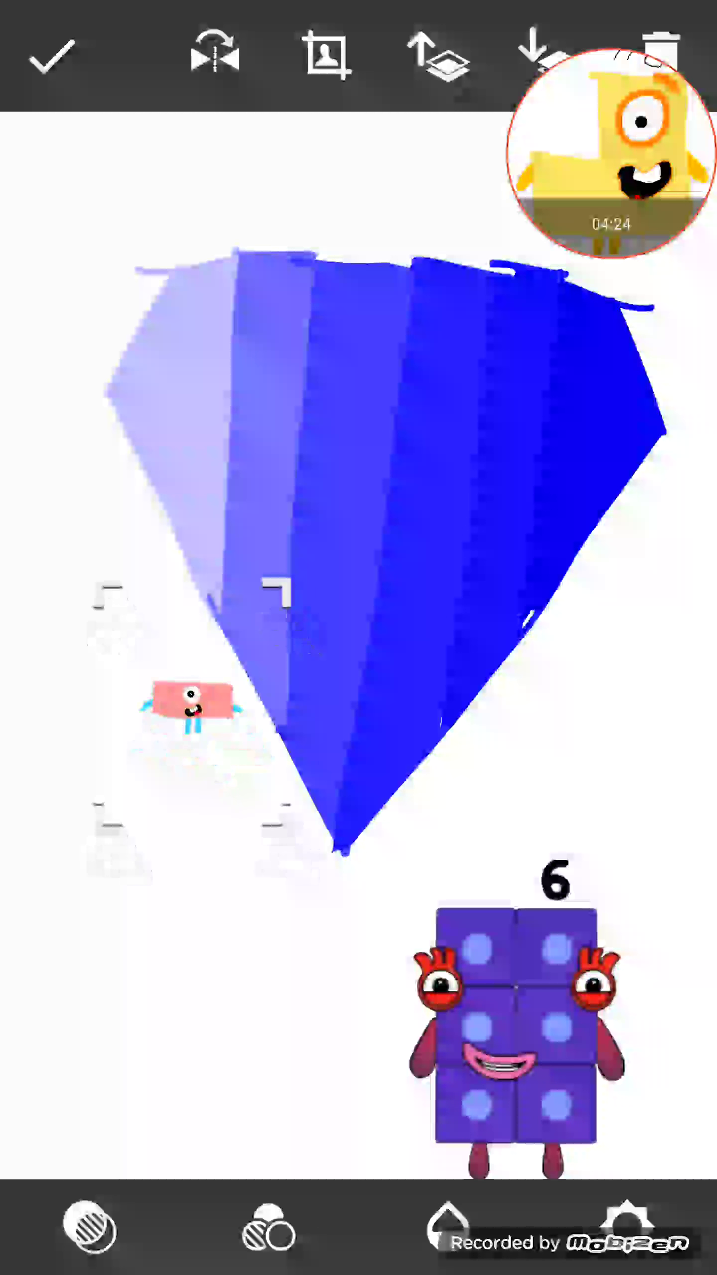
{"action": "mouse_move", "coordinate": [516, 1026]}
{"action": "left_mouse_down"}
{"action": "mouse_move", "coordinate": [581, 847]}
{"action": "mouse_move", "coordinate": [538, 756]}
{"action": "mouse_move", "coordinate": [566, 847]}
{"action": "mouse_move", "coordinate": [538, 897]}
{"action": "mouse_move", "coordinate": [564, 792]}
{"action": "mouse_move", "coordinate": [498, 797]}
{"action": "left_mouse_up"}
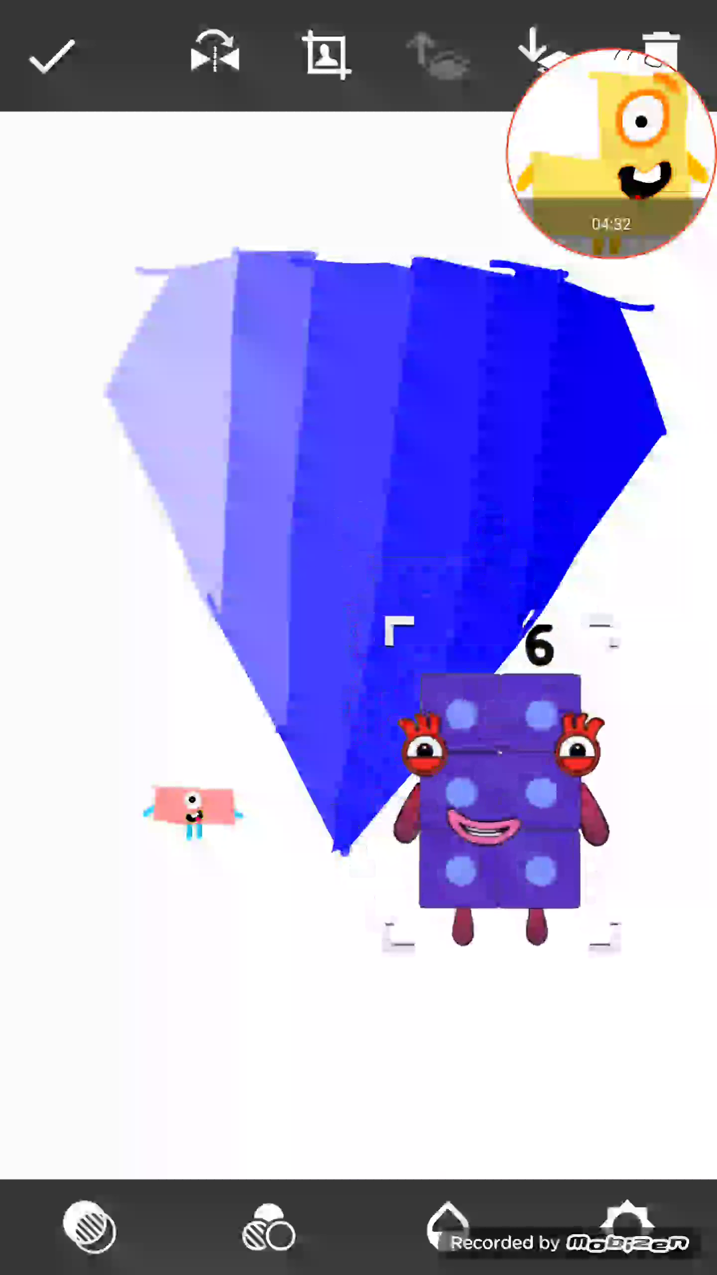
{"action": "left_click", "coordinate": [195, 811]}
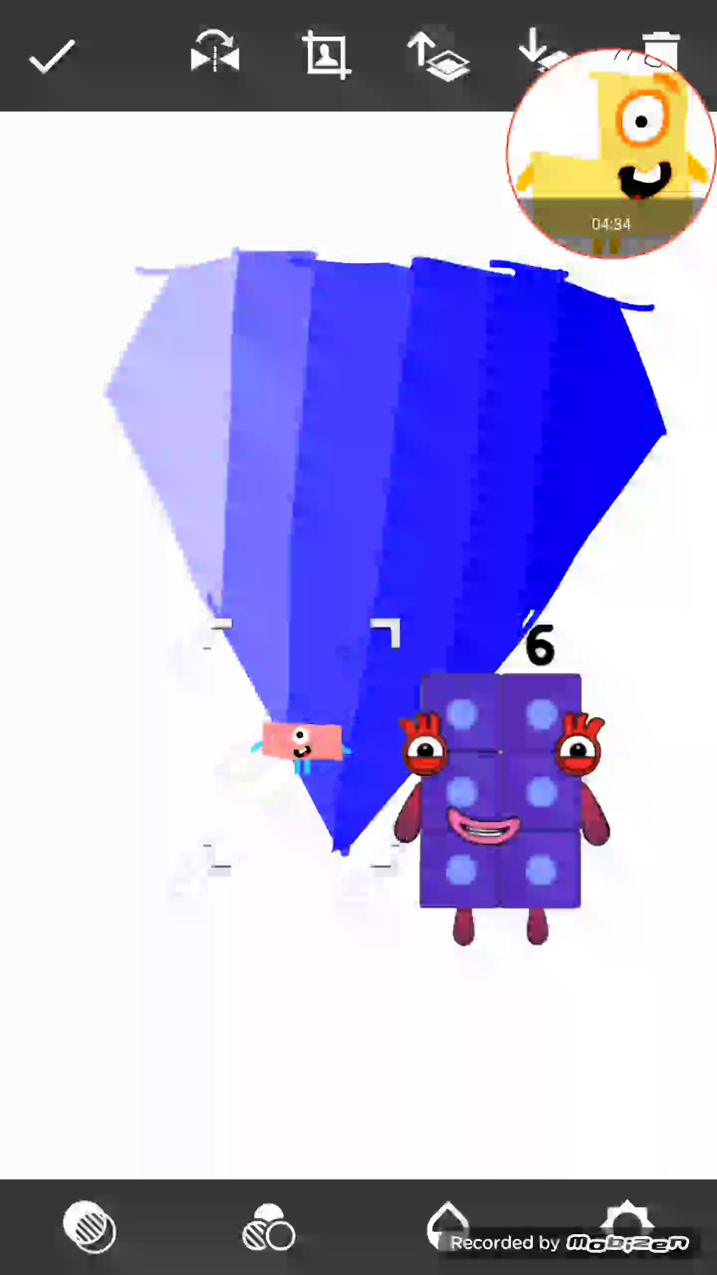
{"action": "left_click_drag", "start_coordinate": [304, 742], "coordinate": [264, 613]}
{"action": "mouse_move", "coordinate": [498, 797]}
{"action": "left_mouse_down"}
{"action": "mouse_move", "coordinate": [478, 707]}
{"action": "mouse_move", "coordinate": [528, 877]}
{"action": "mouse_move", "coordinate": [428, 638]}
{"action": "mouse_move", "coordinate": [487, 957]}
{"action": "mouse_move", "coordinate": [179, 947]}
{"action": "left_mouse_up"}
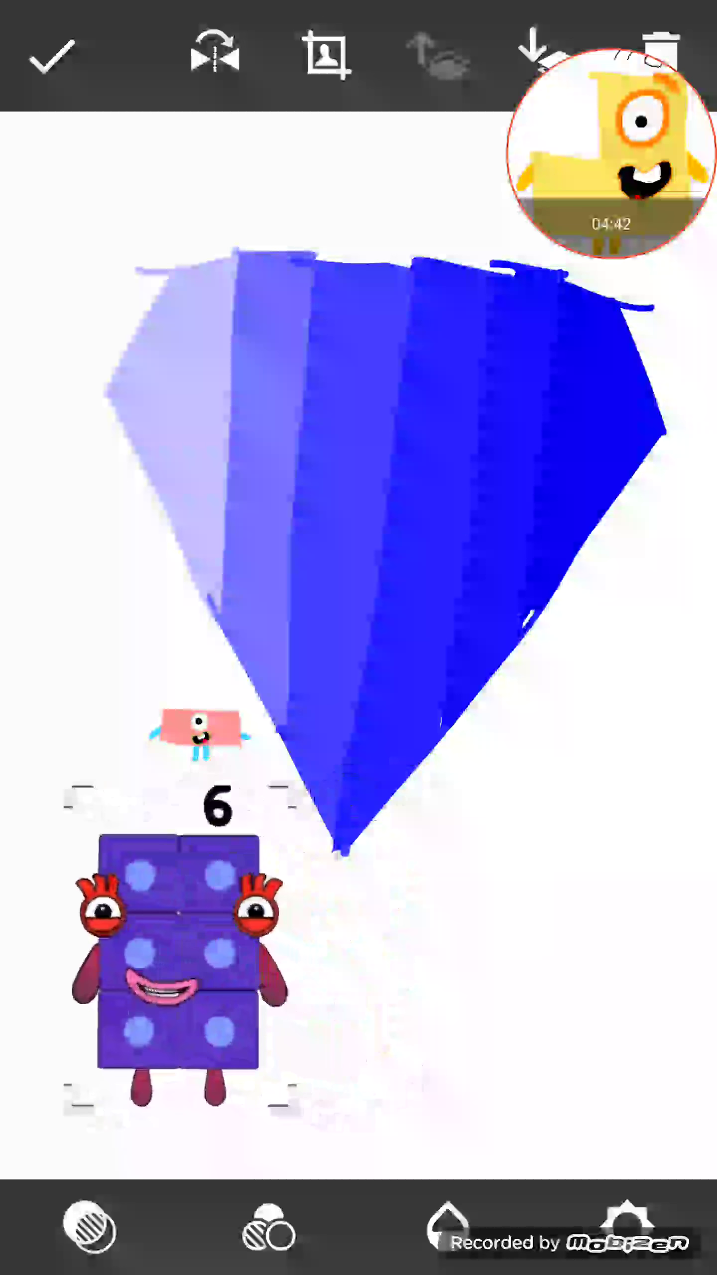
{"action": "left_click", "coordinate": [50, 56]}
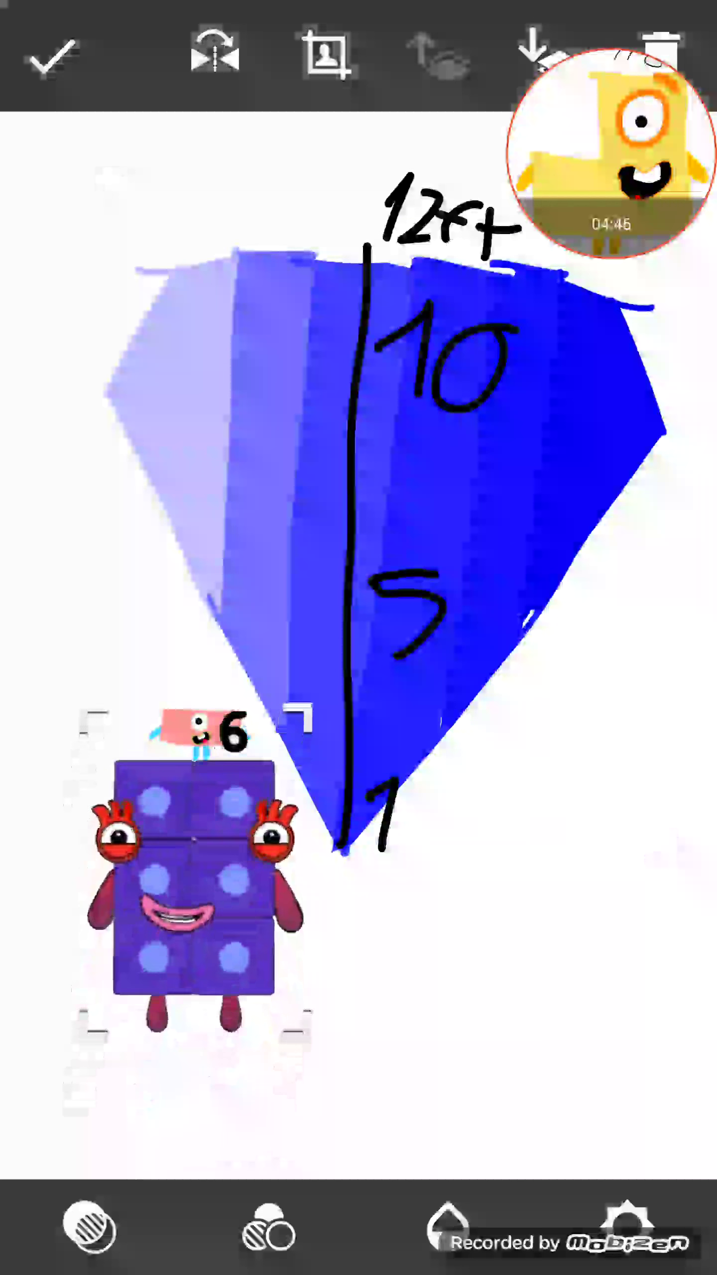
Adjust Numberblock 6's position at the lower left and apply the placement
{"action": "left_click_drag", "start_coordinate": [194, 876], "coordinate": [184, 966]}
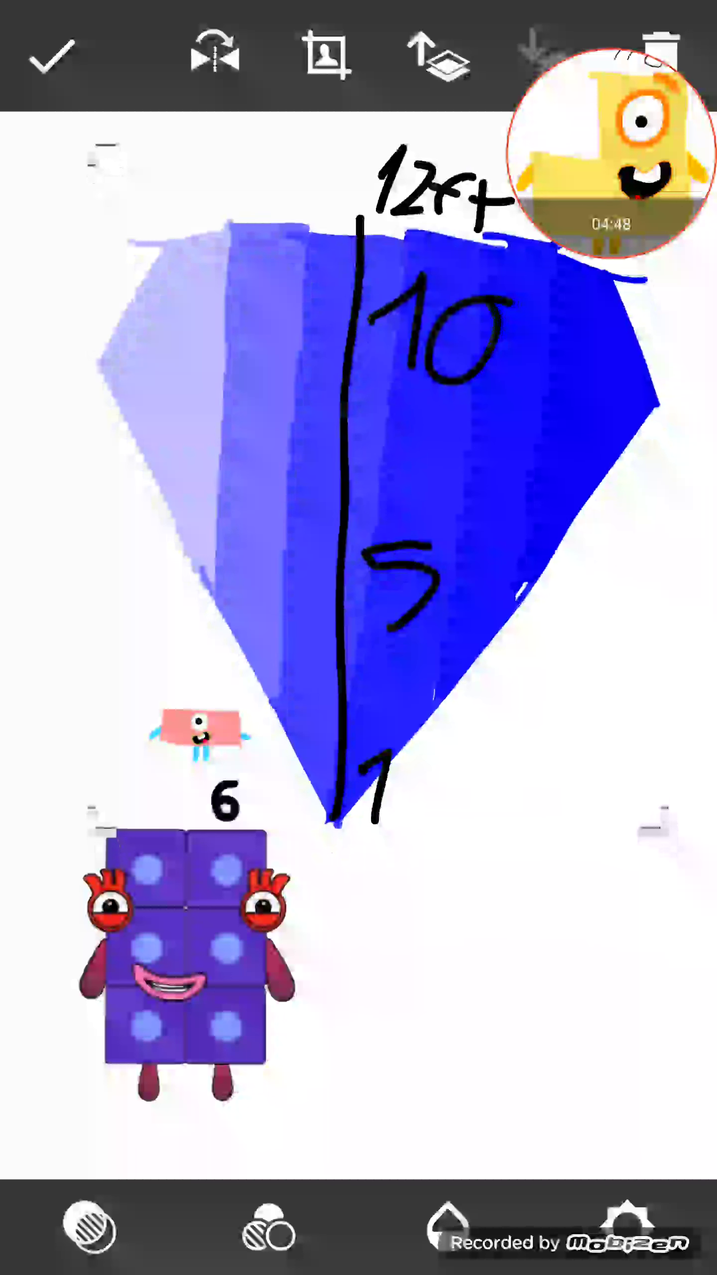
{"action": "mouse_move", "coordinate": [184, 966]}
{"action": "left_mouse_down"}
{"action": "mouse_move", "coordinate": [111, 931]}
{"action": "mouse_move", "coordinate": [254, 478]}
{"action": "mouse_move", "coordinate": [184, 876]}
{"action": "left_mouse_up"}
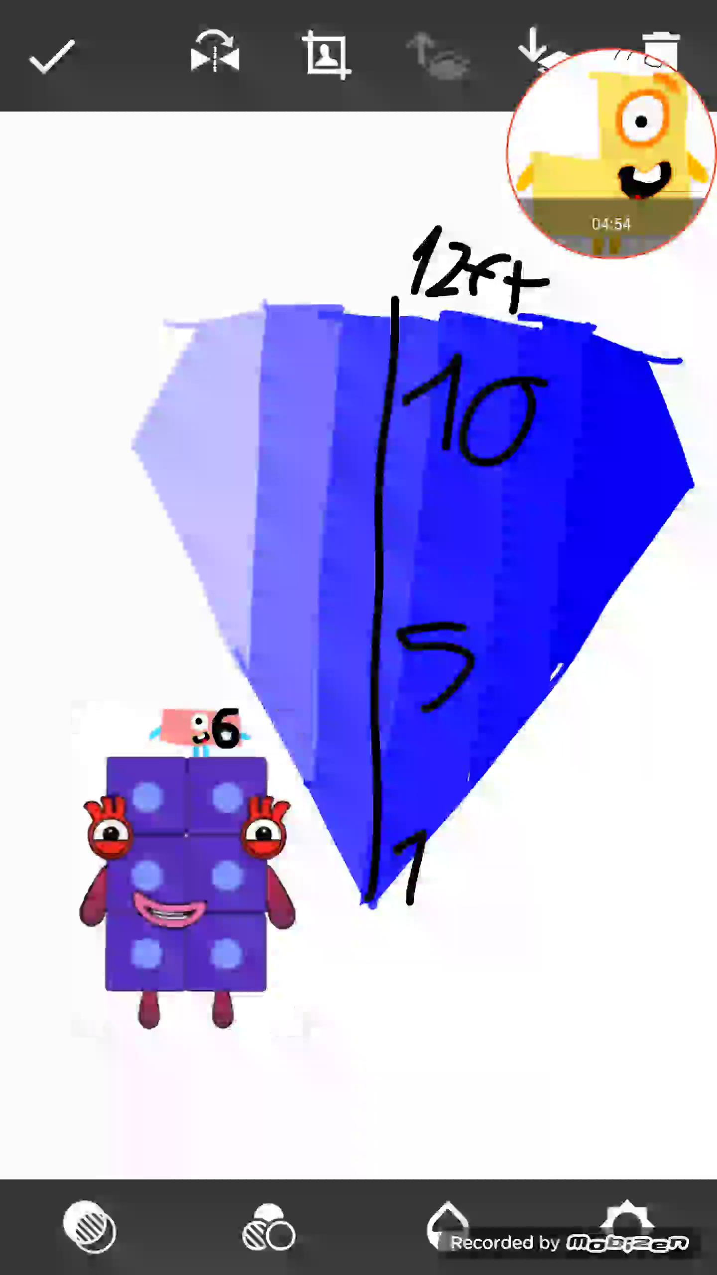
{"action": "left_click", "coordinate": [52, 57]}
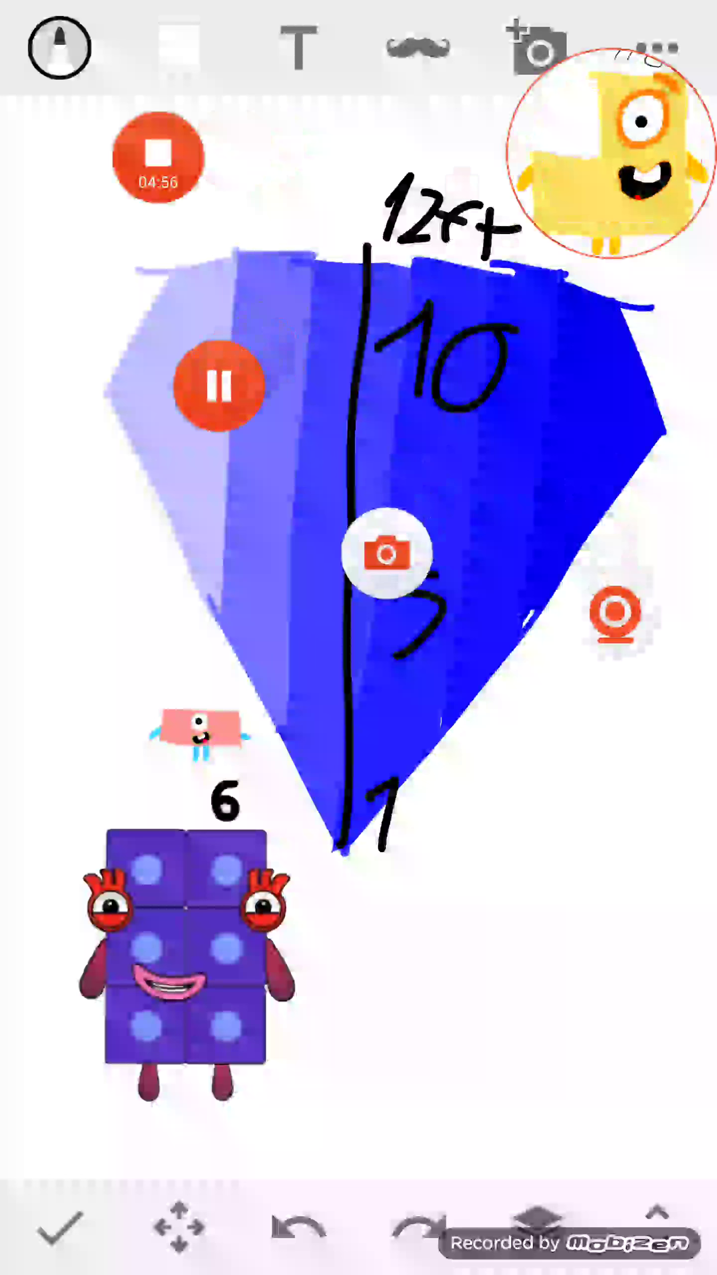
Remove the 12 ft measuring line, move Numberblock 6 below the gem, and delete the gem
{"action": "left_click", "coordinate": [399, 448]}
{"action": "left_click_drag", "start_coordinate": [419, 499], "coordinate": [418, 419]}
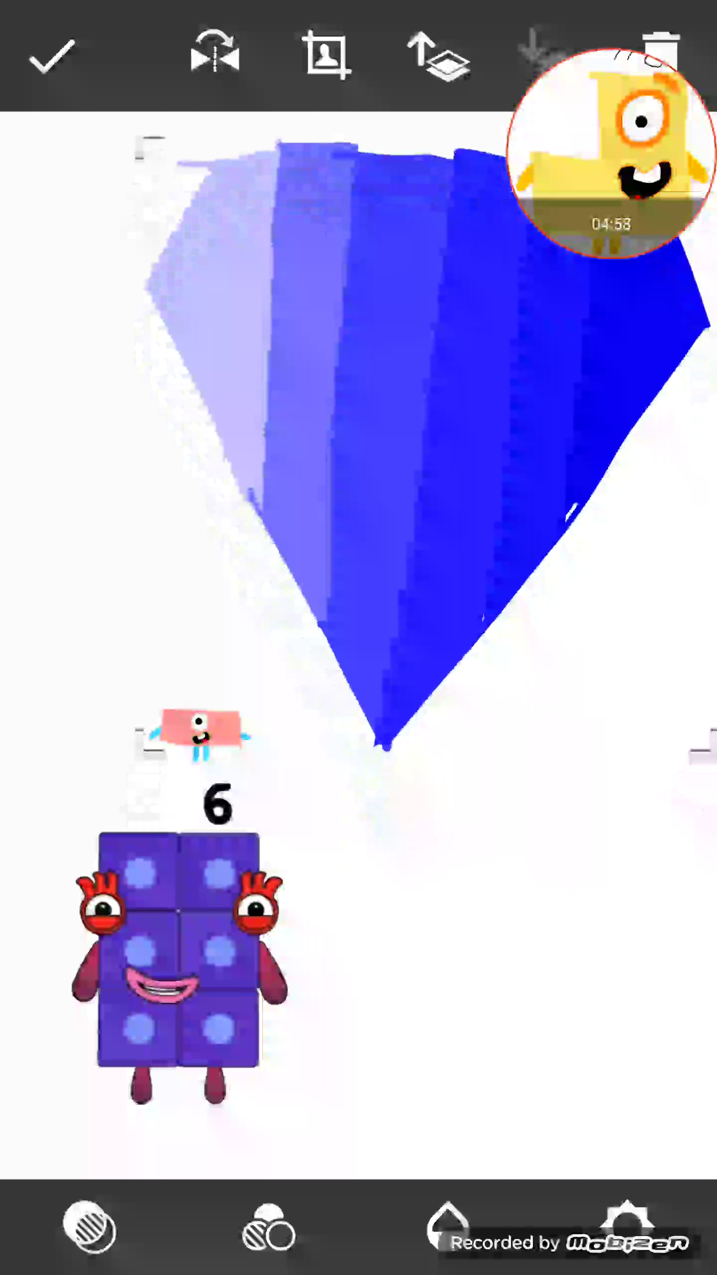
{"action": "left_click", "coordinate": [180, 946]}
{"action": "mouse_move", "coordinate": [180, 947]}
{"action": "left_mouse_down"}
{"action": "mouse_move", "coordinate": [313, 886]}
{"action": "mouse_move", "coordinate": [257, 901]}
{"action": "left_mouse_up"}
{"action": "left_click", "coordinate": [659, 53]}
{"action": "left_click", "coordinate": [50, 56]}
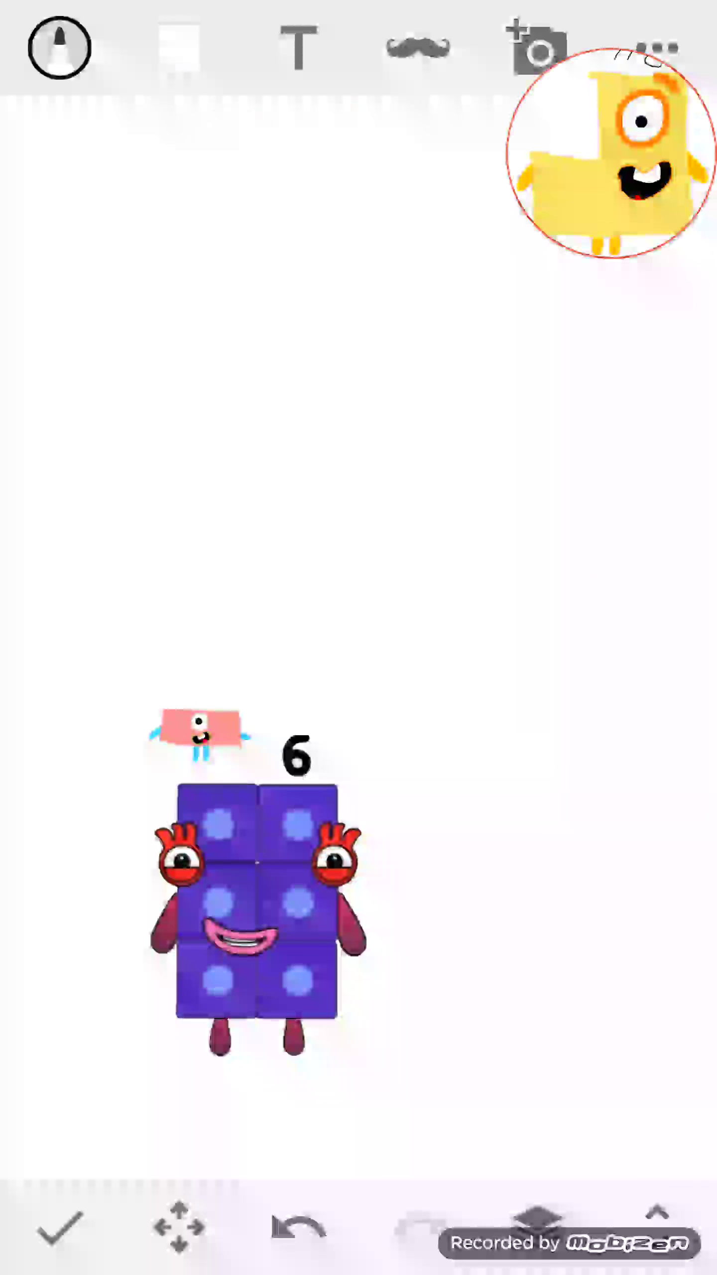